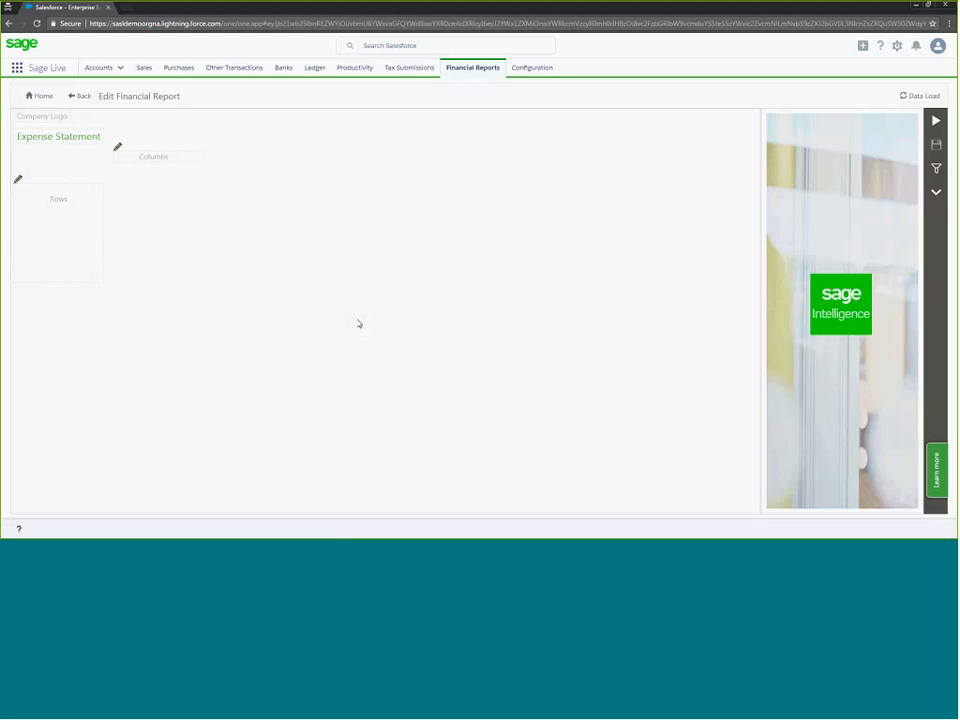
# Step: Review the settings available for the report's logo, title, columns and rows sections
pyautogui.click(55, 120)
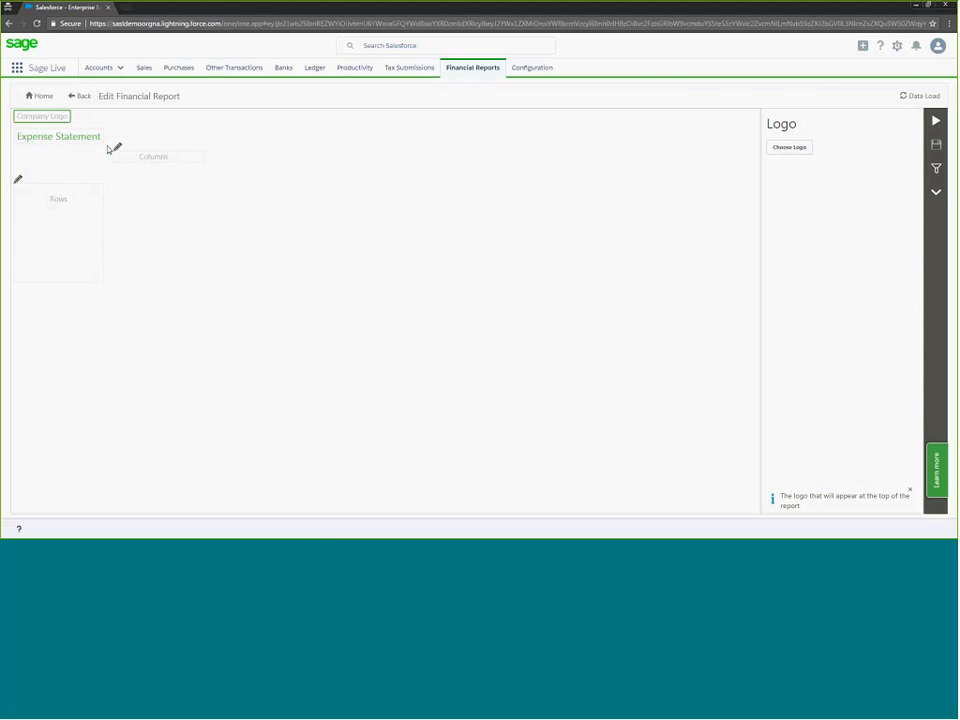
pyautogui.click(86, 137)
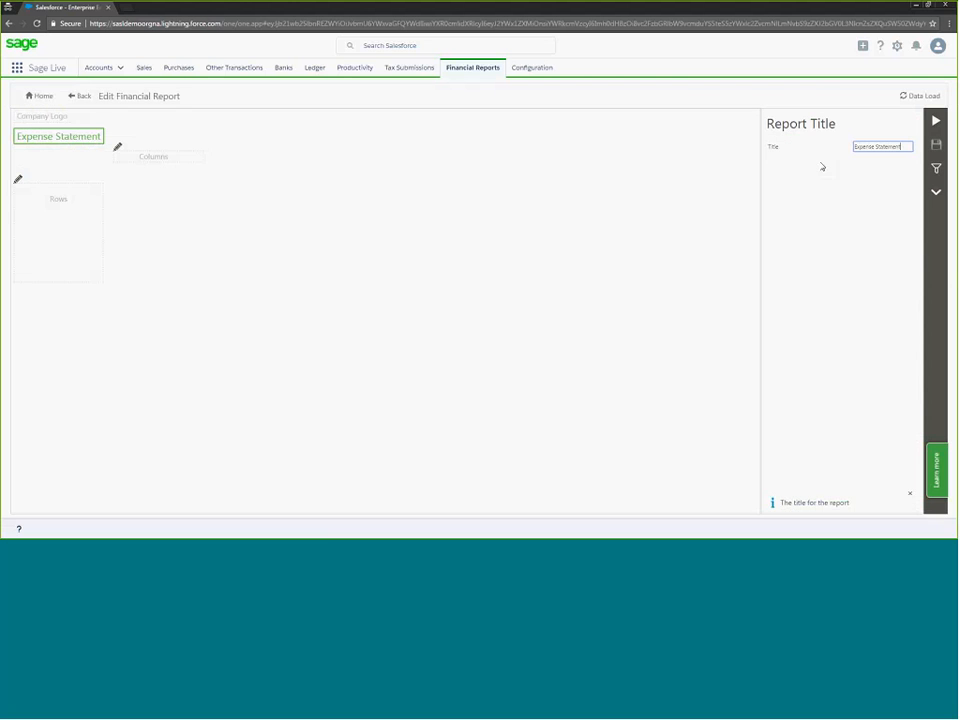
pyautogui.click(156, 158)
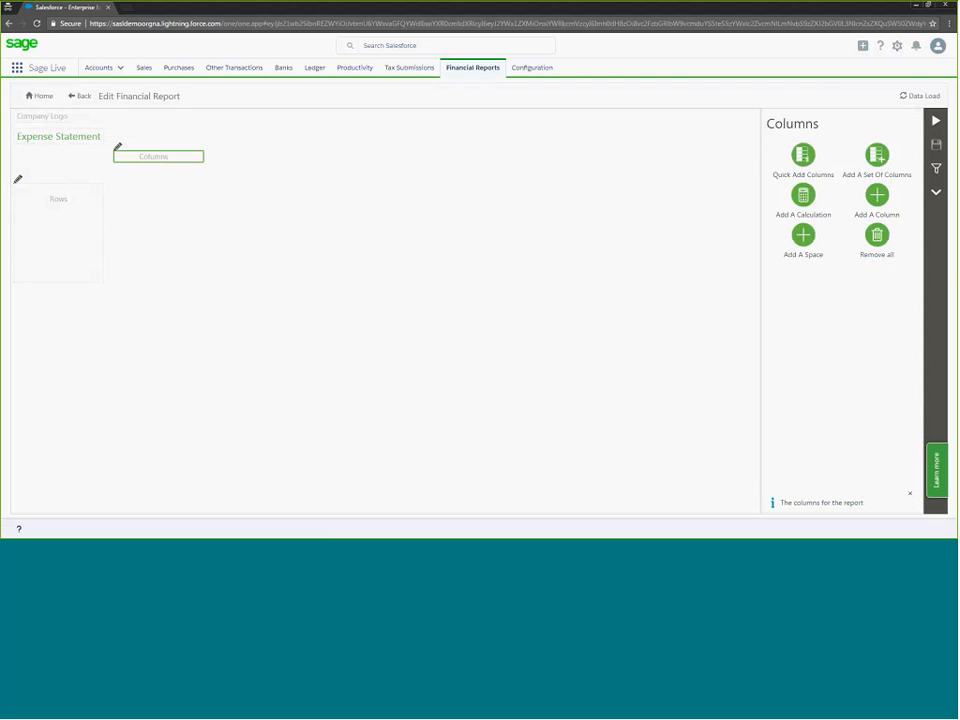
pyautogui.click(58, 210)
# Step: Set the company logo of the report to the Sage_logo_bright_green_RGB_BRON image from the pics folder
pyautogui.click(45, 118)
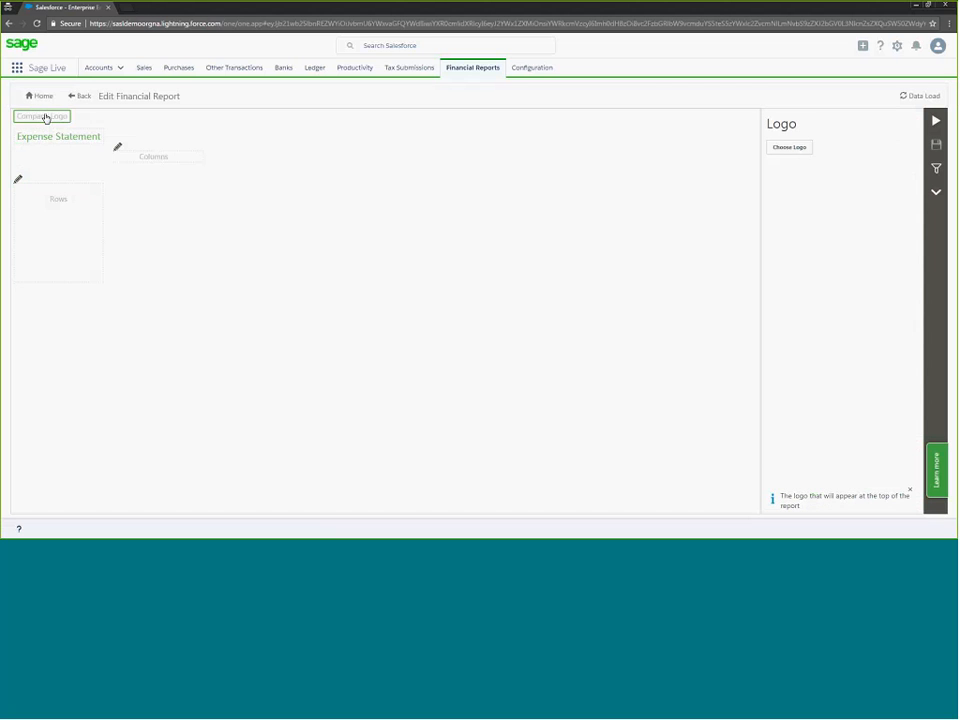
pyautogui.click(795, 149)
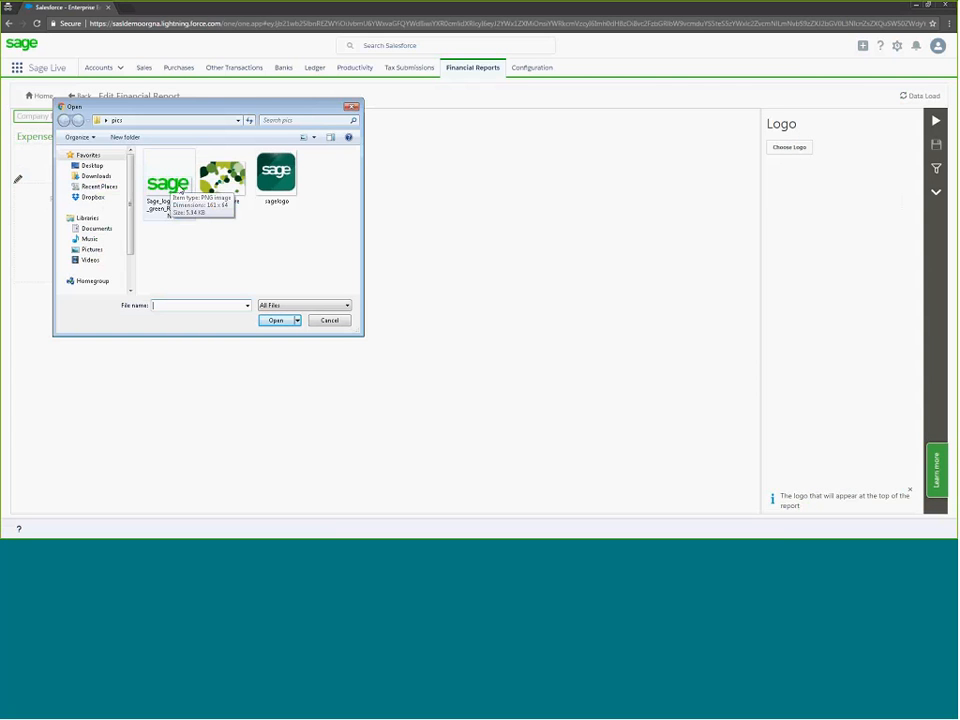
pyautogui.click(172, 188)
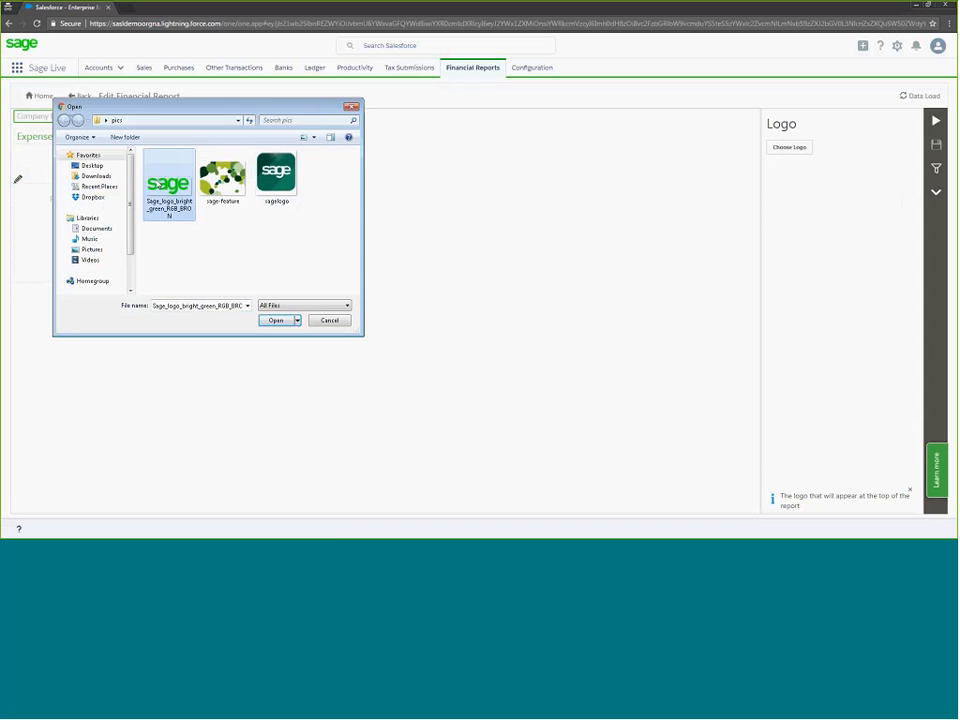
pyautogui.click(276, 320)
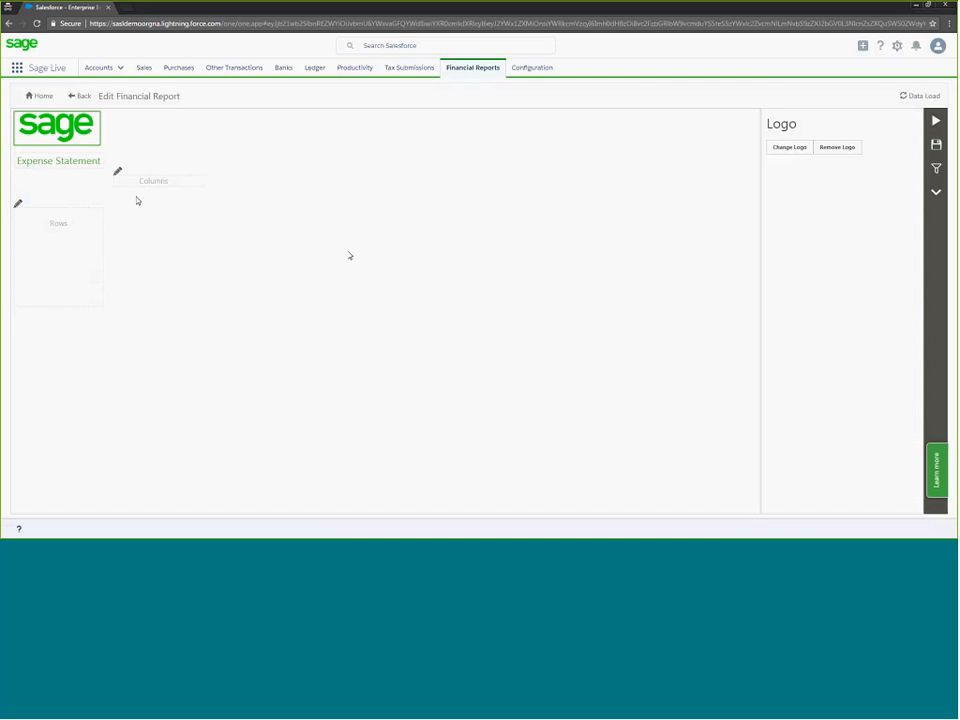
# Step: Review the report title setting and the Quick Add Columns and Add A Set Of Columns options
pyautogui.click(57, 166)
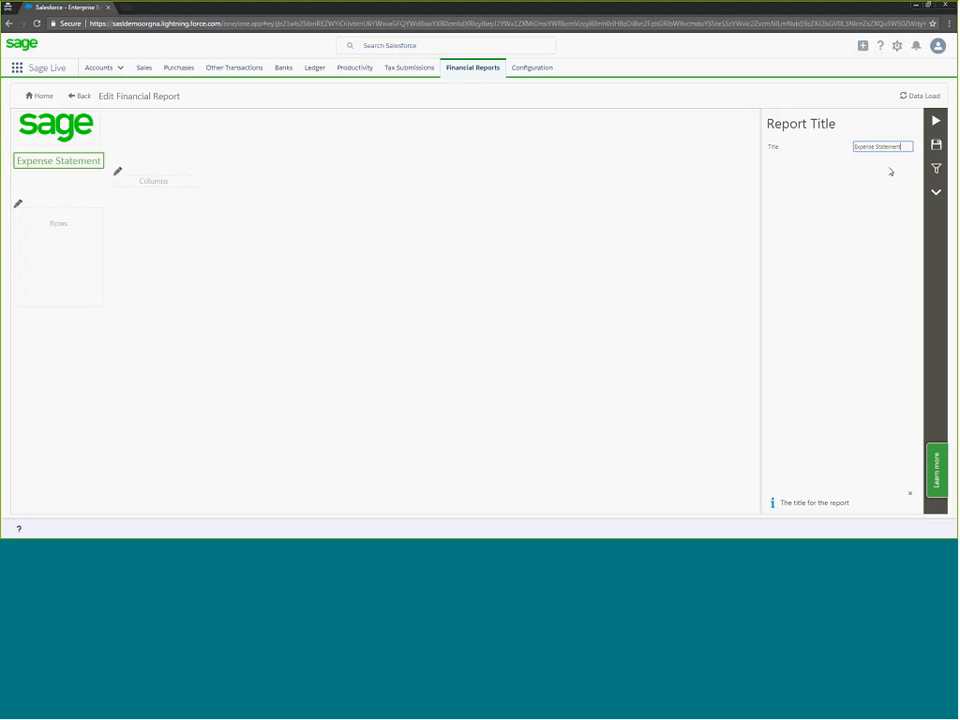
pyautogui.click(152, 185)
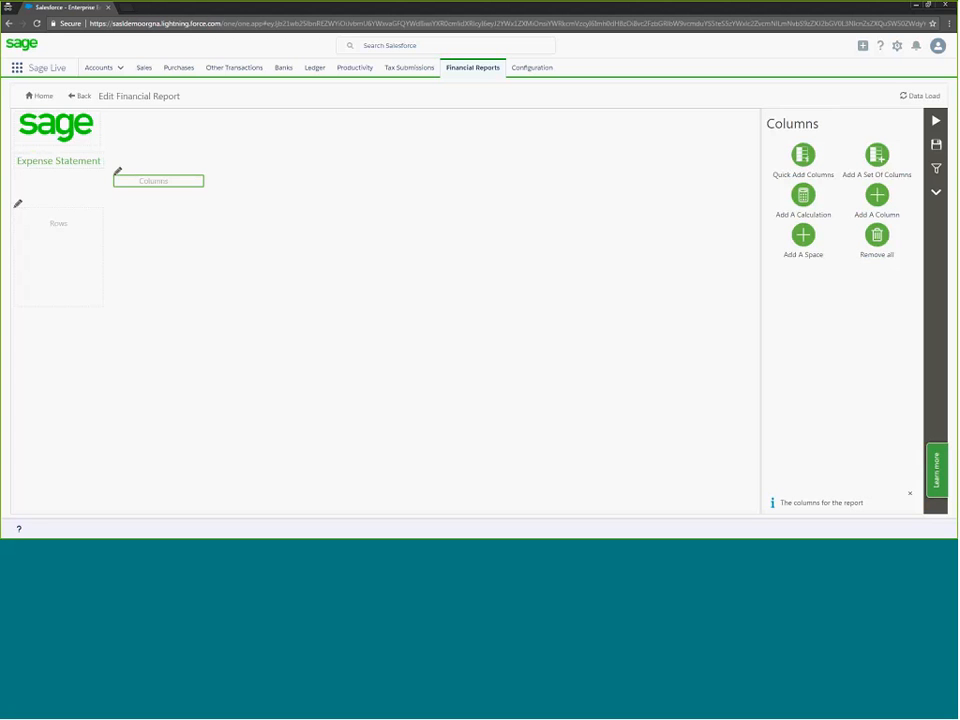
pyautogui.click(803, 155)
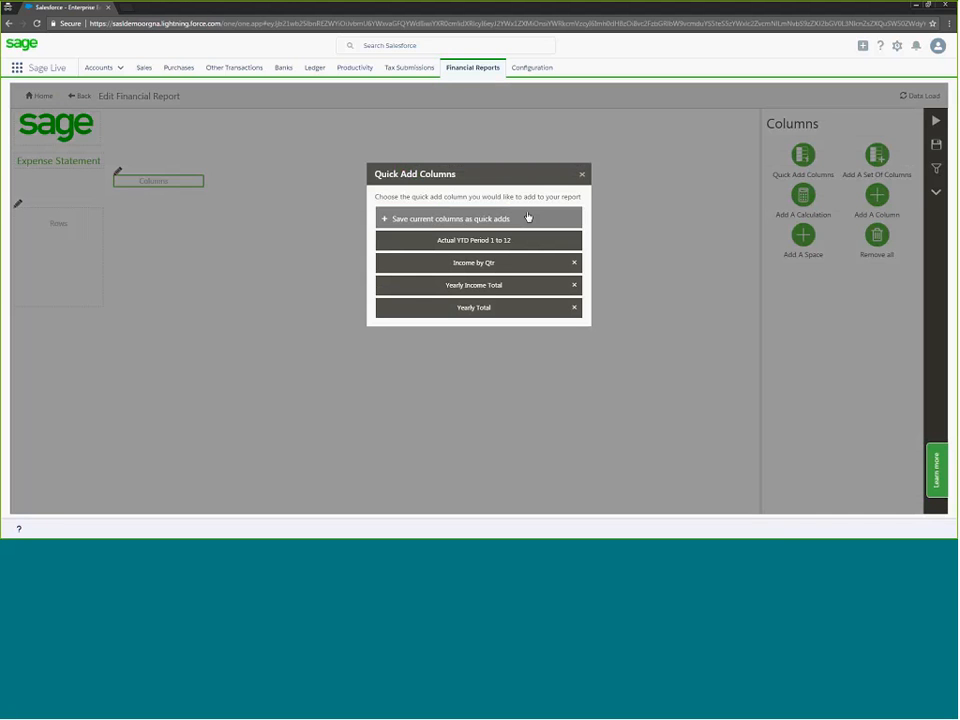
pyautogui.click(580, 176)
pyautogui.click(874, 155)
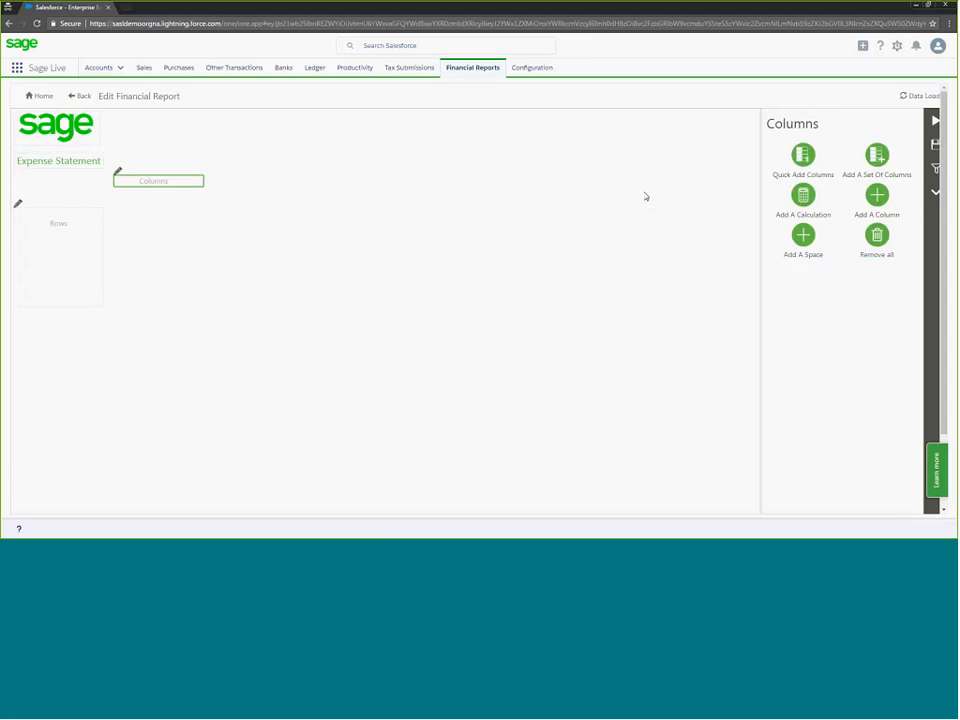
pyautogui.click(580, 175)
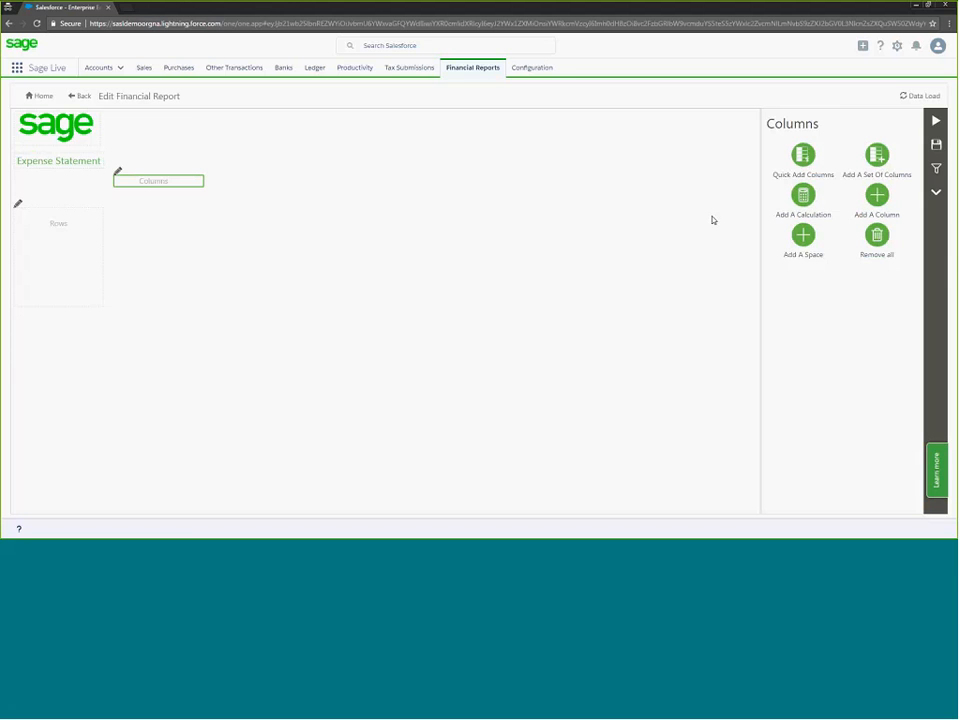
# Step: Add a single column headed Yearly Total with amount type Actual YTD and period Quarter 4
pyautogui.click(878, 200)
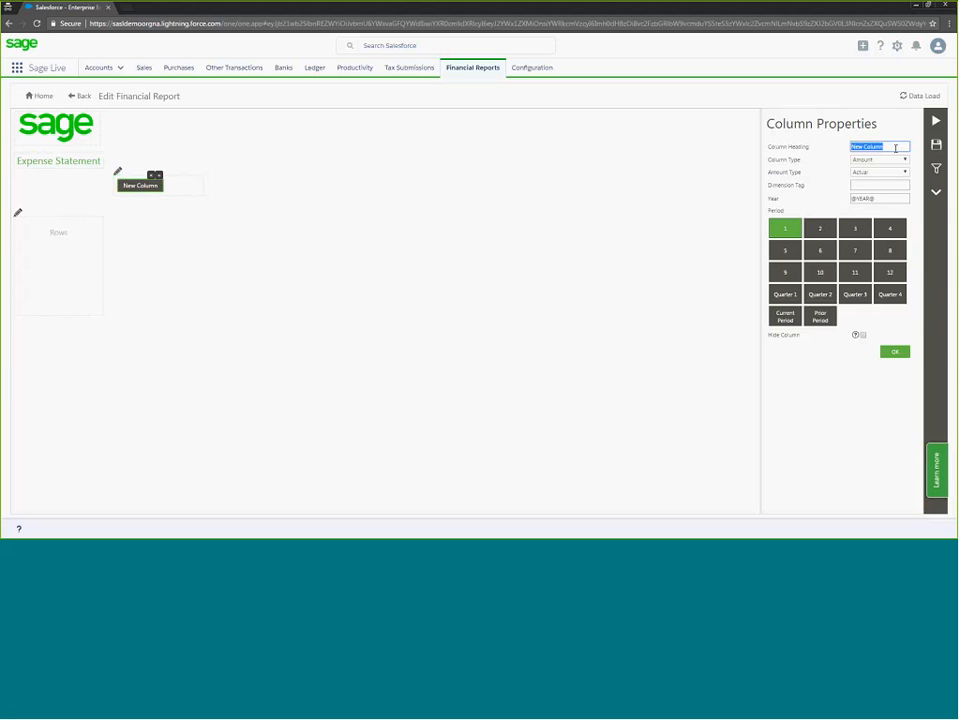
pyautogui.write('Yearly T')
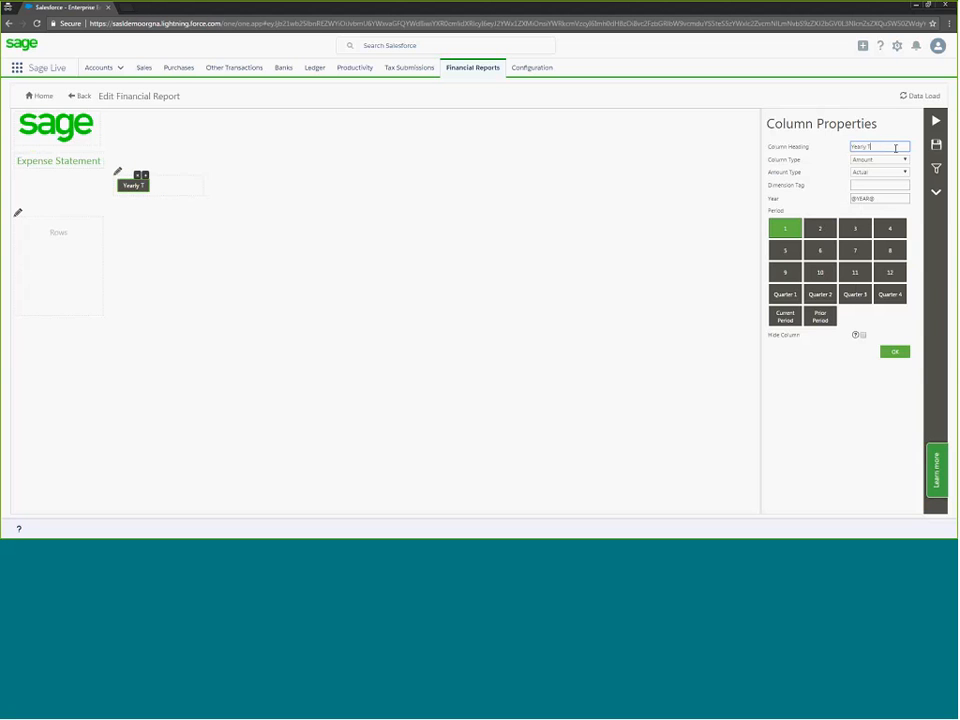
pyautogui.write('otal')
pyautogui.click(906, 173)
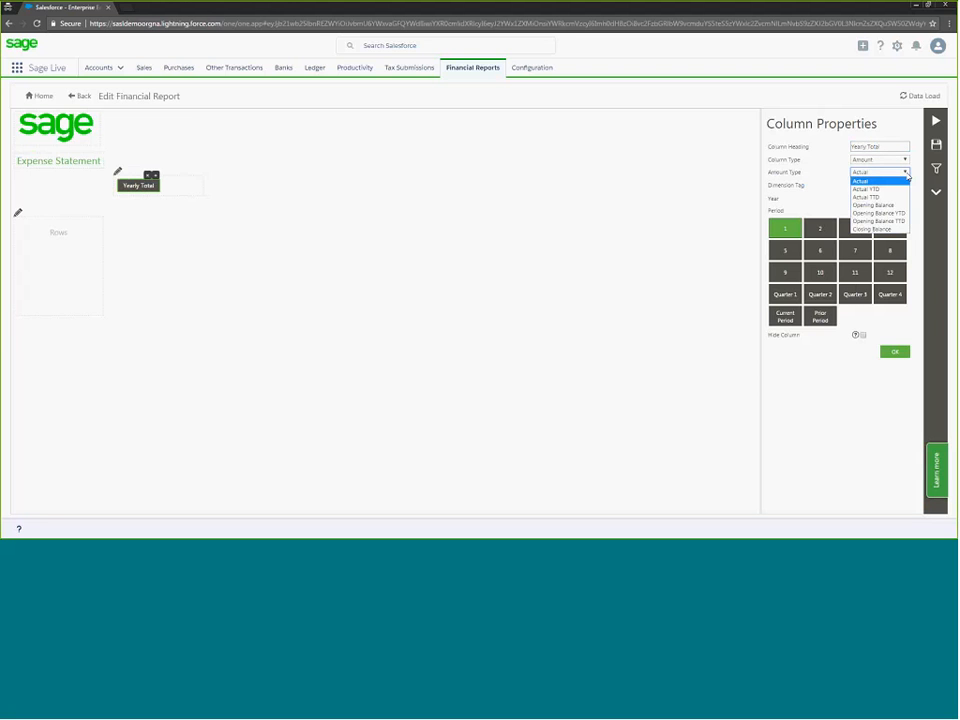
pyautogui.click(866, 188)
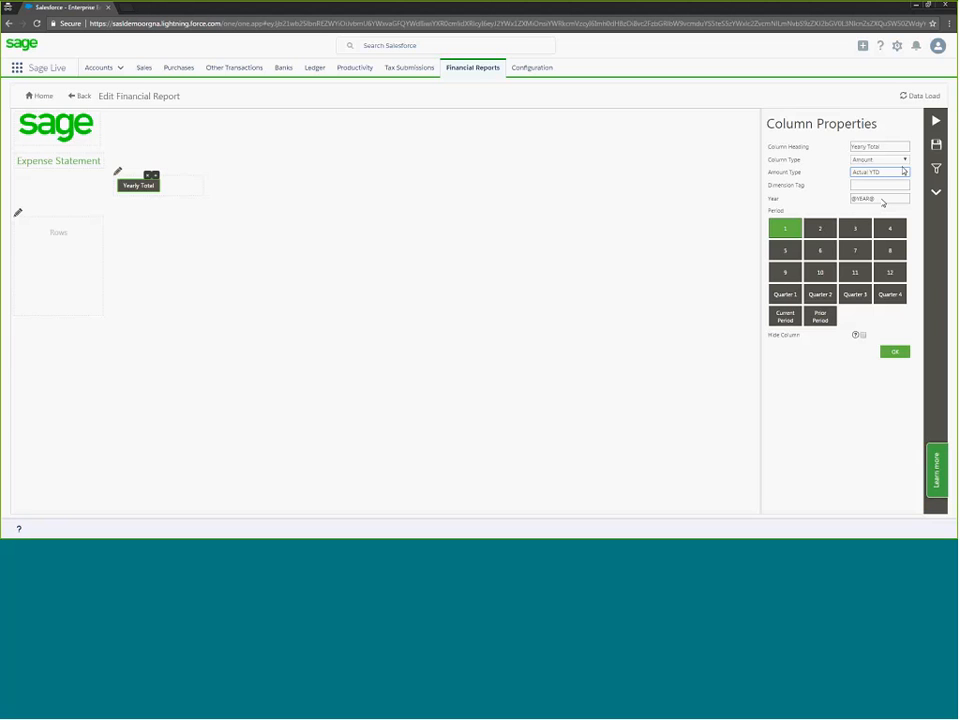
pyautogui.click(893, 296)
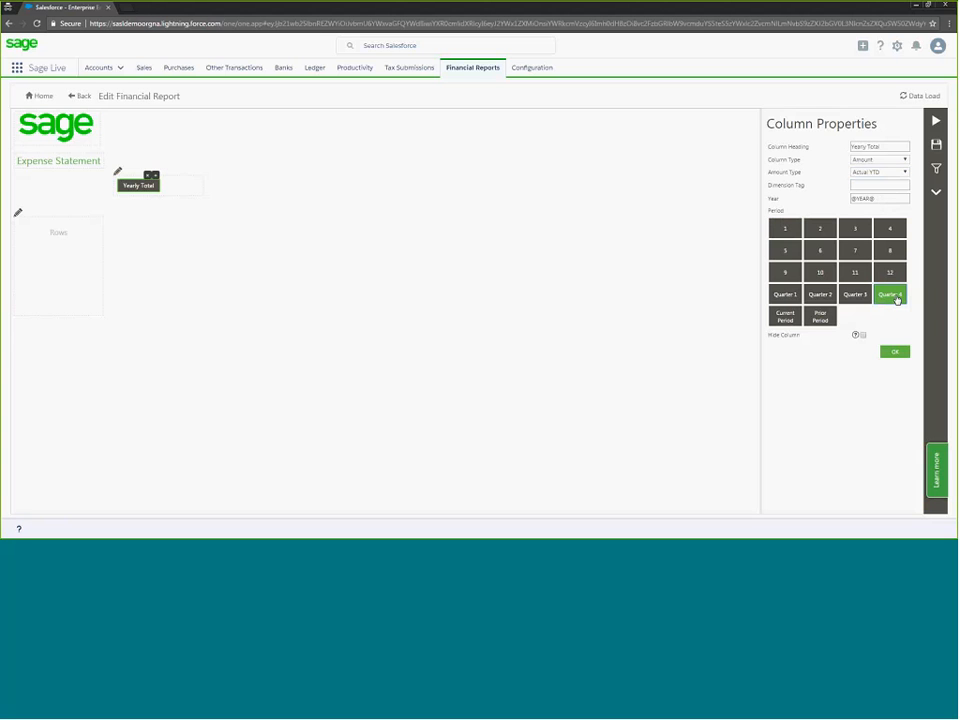
pyautogui.click(895, 353)
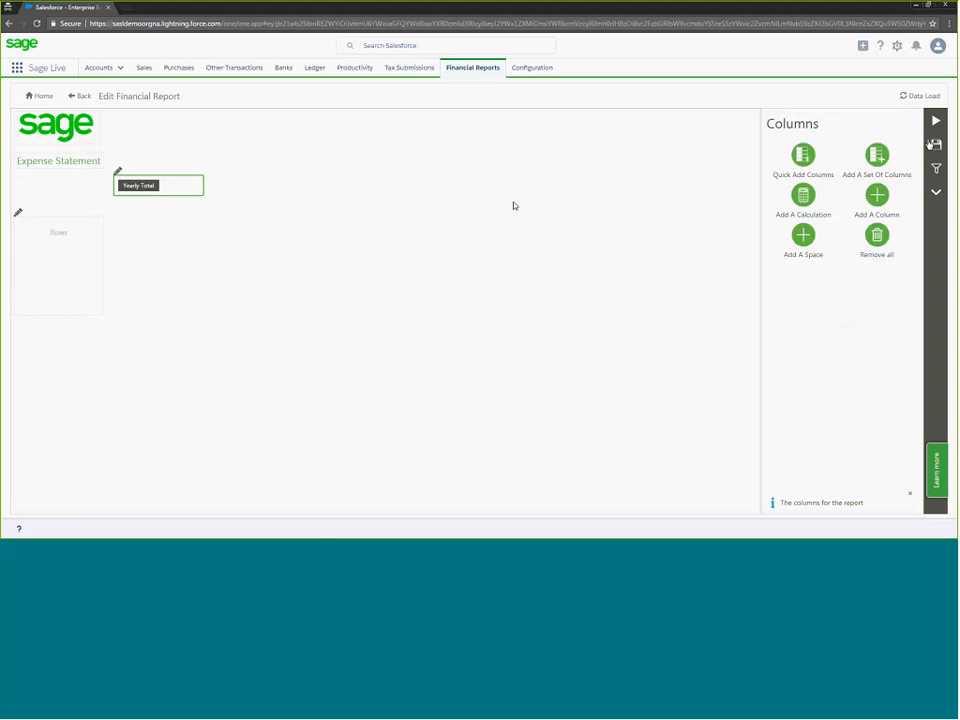
# Step: Save the report and check which companies and years are selected for the data load
pyautogui.click(932, 145)
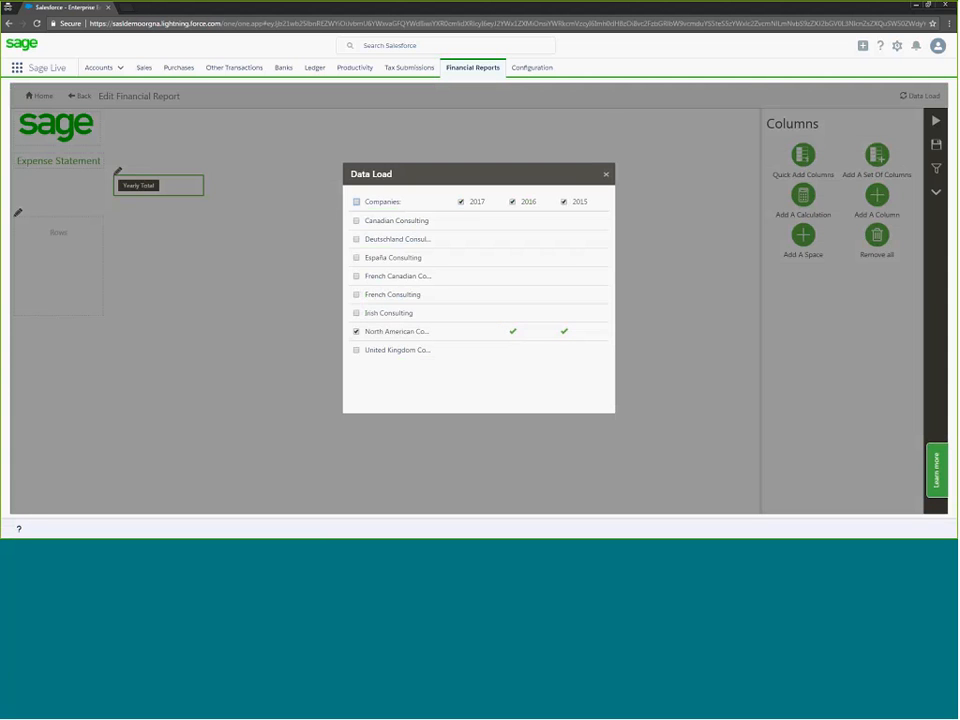
pyautogui.click(606, 178)
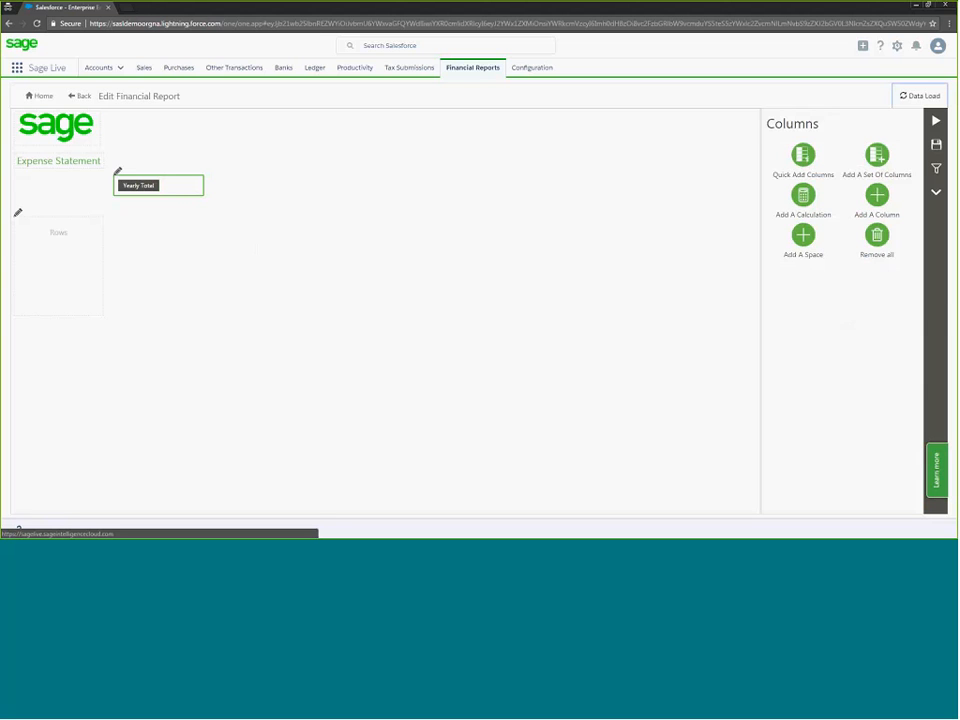
# Step: Review the predefined row sets offered by Quick Add Rows for the report's rows
pyautogui.click(18, 214)
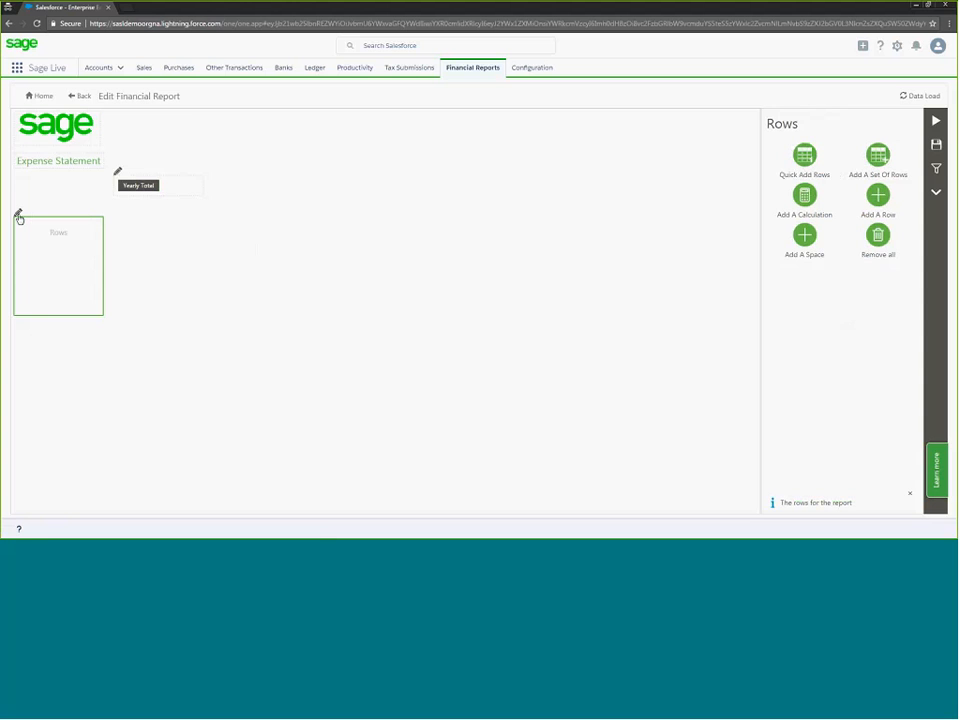
pyautogui.click(804, 155)
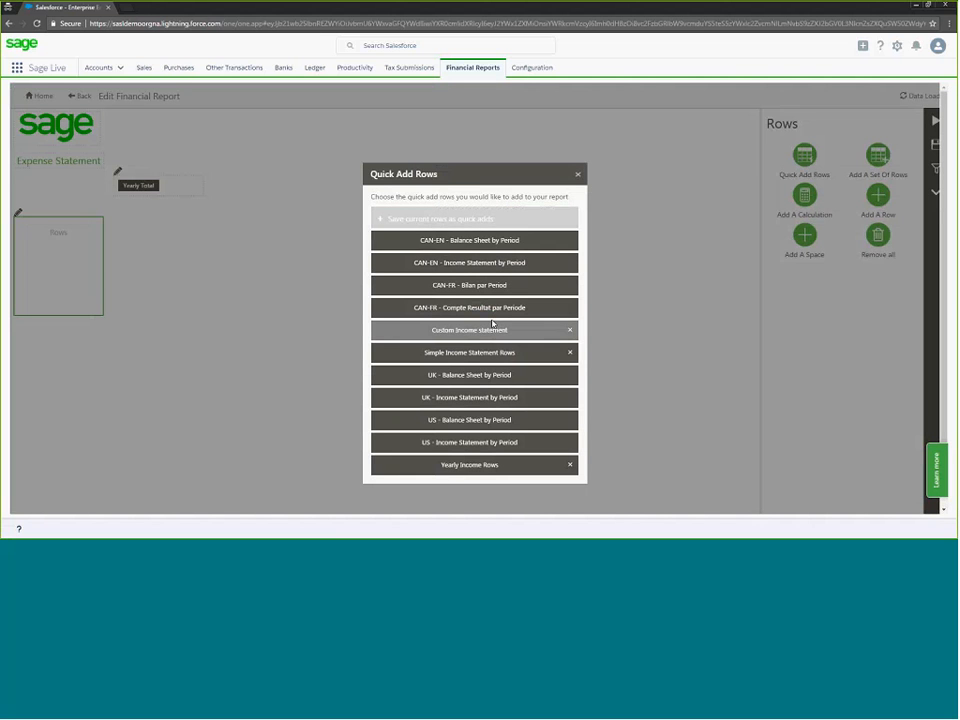
pyautogui.click(576, 175)
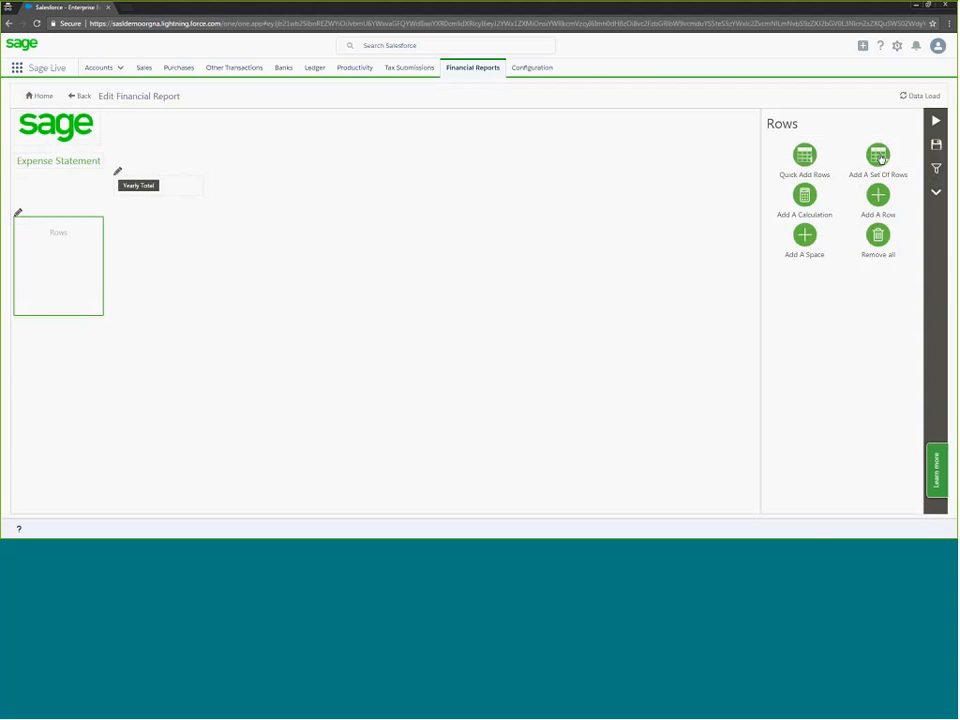
# Step: Explore Add A Set Of Rows by switching the account search to Type and Class, and searching account classes for "eq"
pyautogui.click(880, 157)
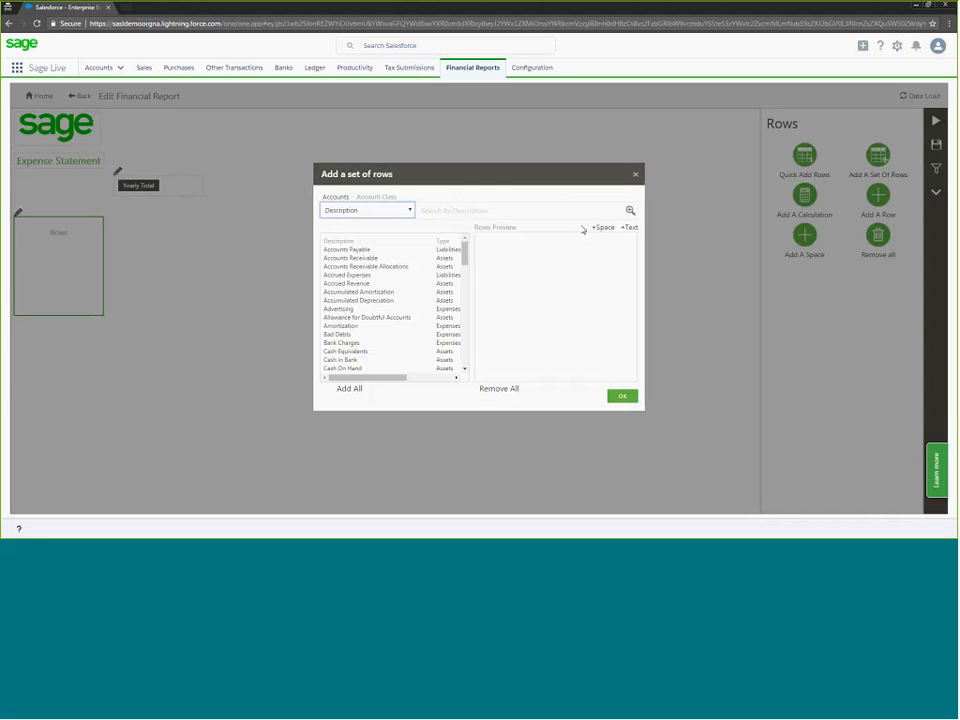
pyautogui.click(408, 212)
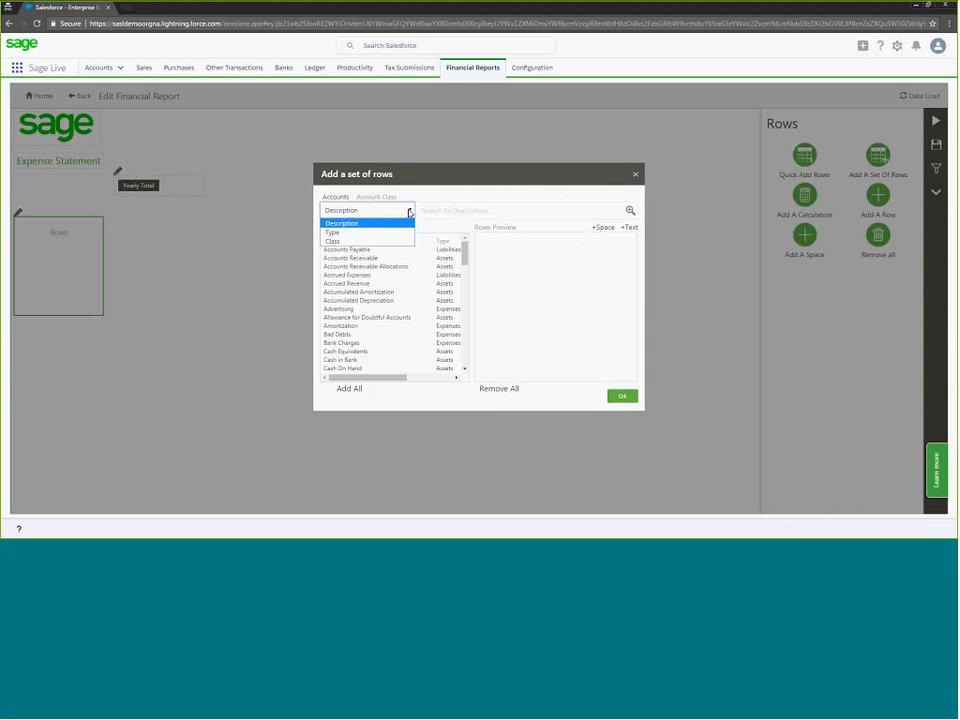
pyautogui.click(356, 233)
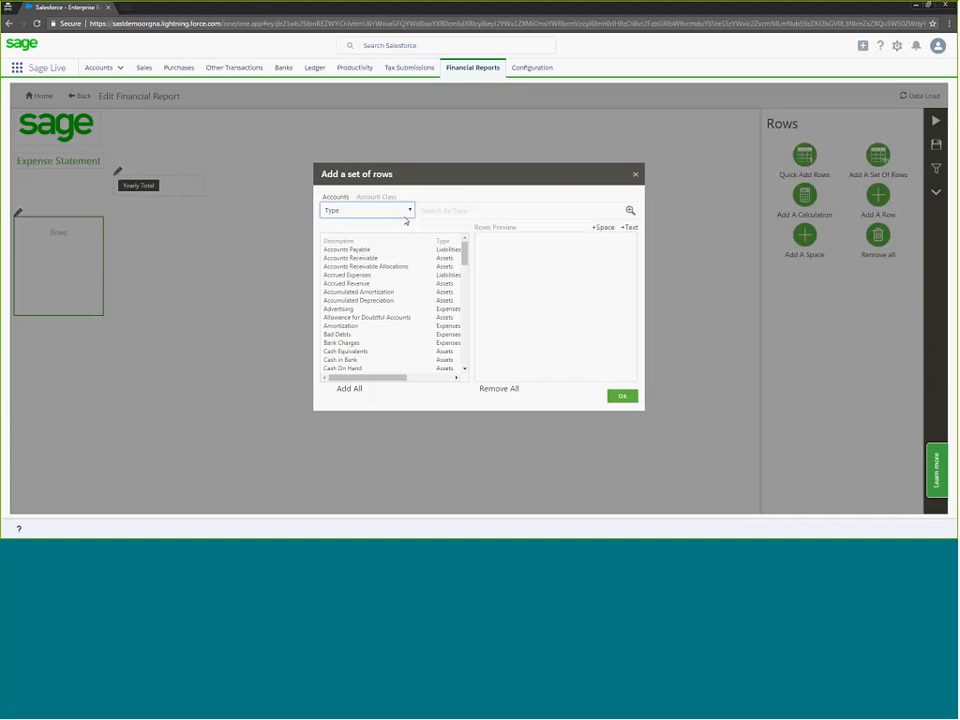
pyautogui.click(389, 211)
pyautogui.click(360, 241)
pyautogui.click(385, 197)
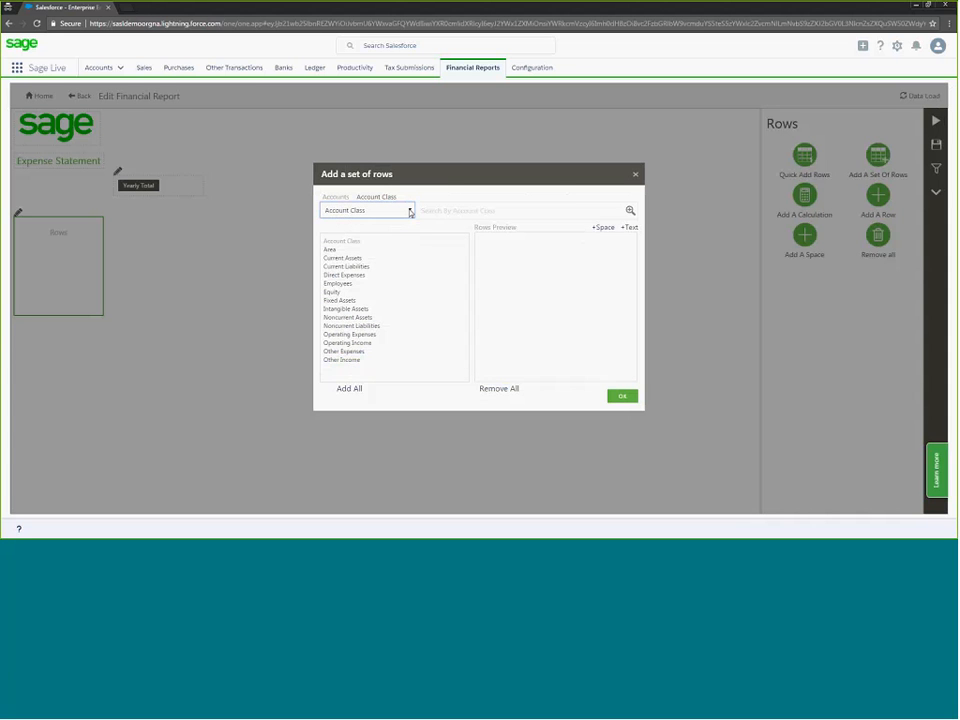
pyautogui.click(473, 210)
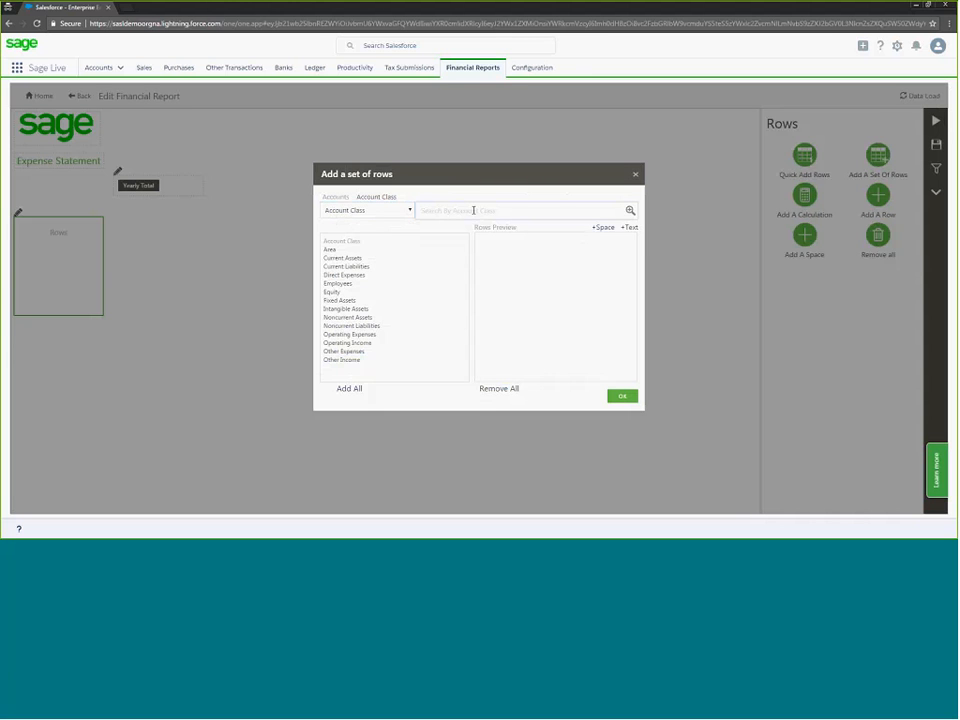
pyautogui.write('ex')
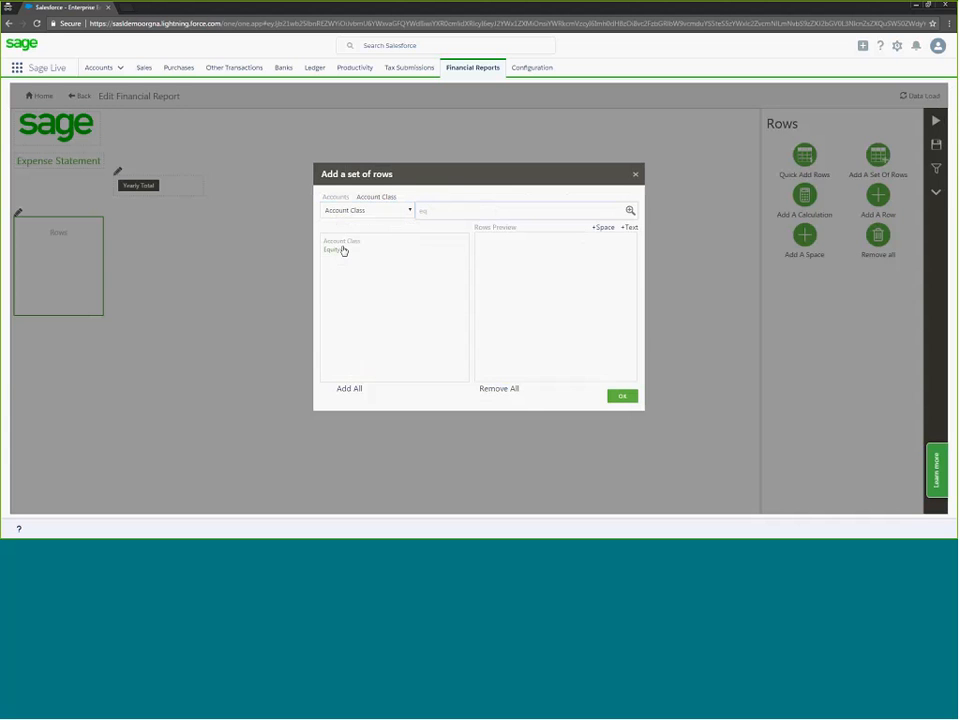
# Step: Search the account descriptions for "pur" and add Purchase of Goods to the set of rows
pyautogui.click(339, 196)
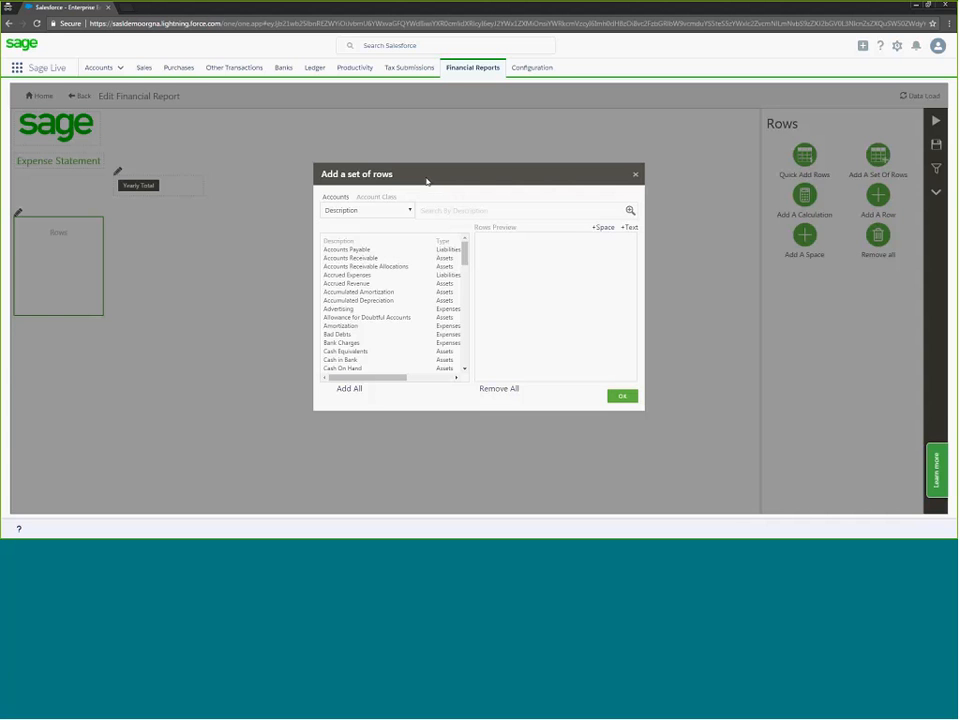
pyautogui.click(462, 212)
pyautogui.write('pur')
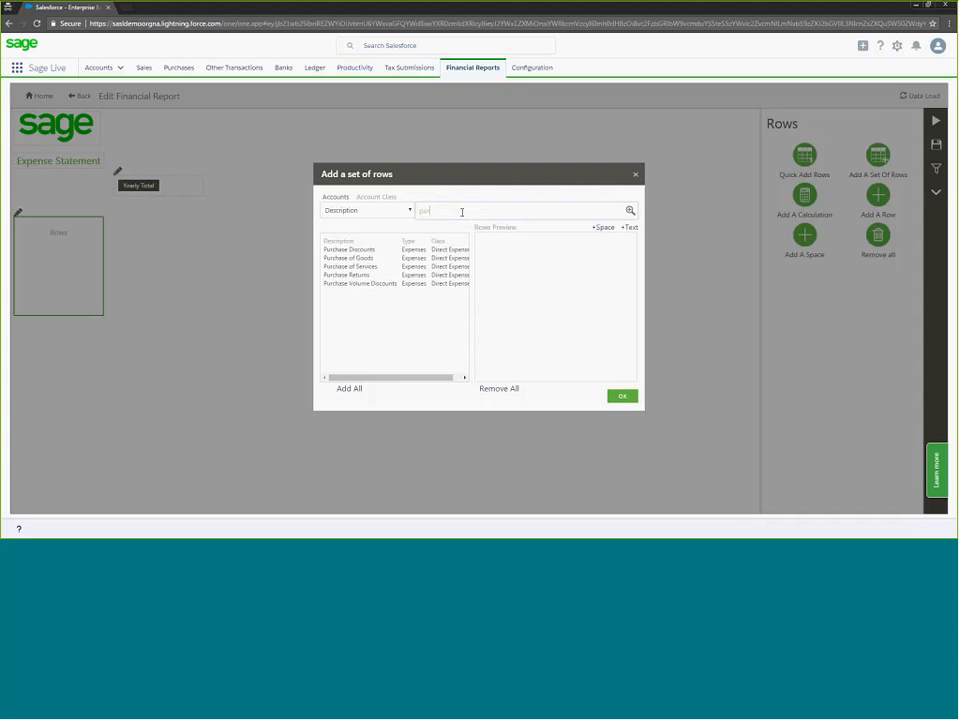
pyautogui.click(329, 259)
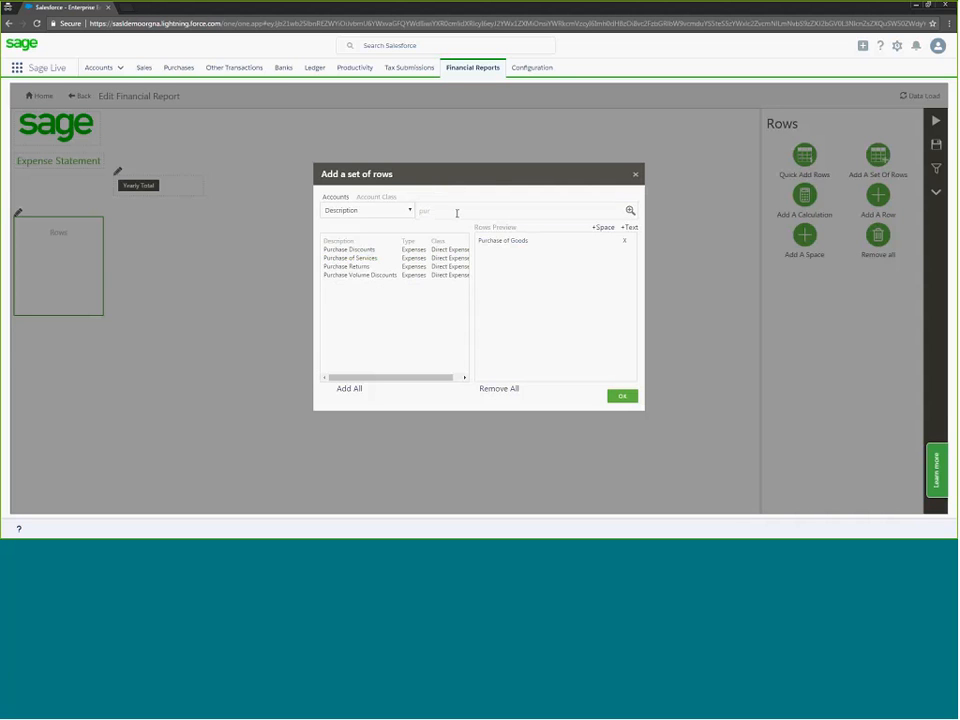
# Step: Search the account descriptions for "tax" and add the Taxes expense account to the set of rows
pyautogui.press('BackSpace')
pyautogui.press('BackSpace')
pyautogui.press('BackSpace')
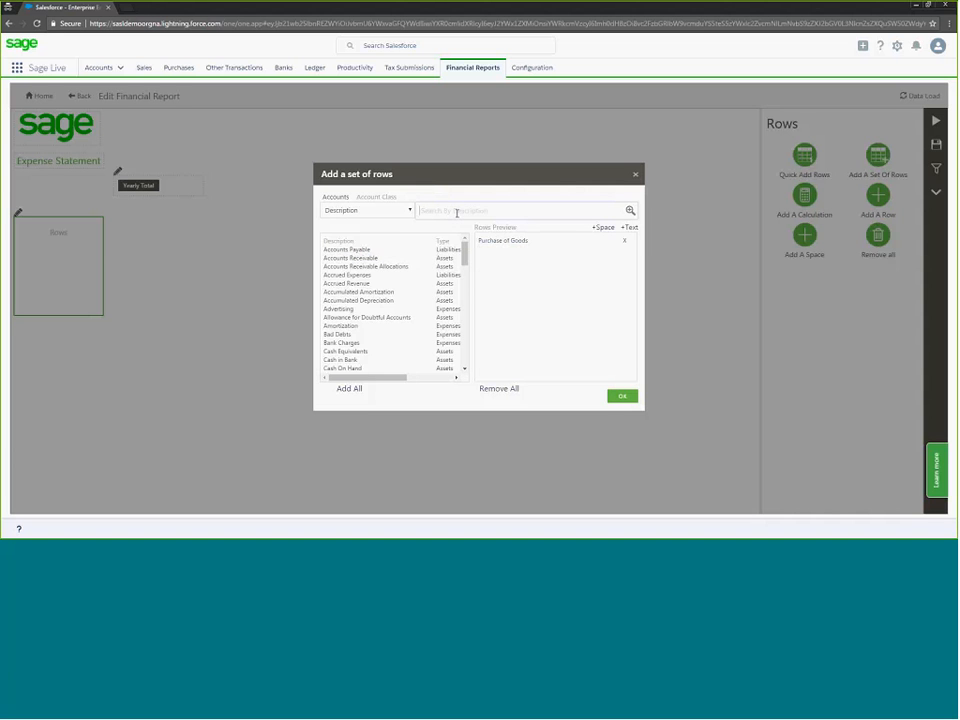
pyautogui.write('tax')
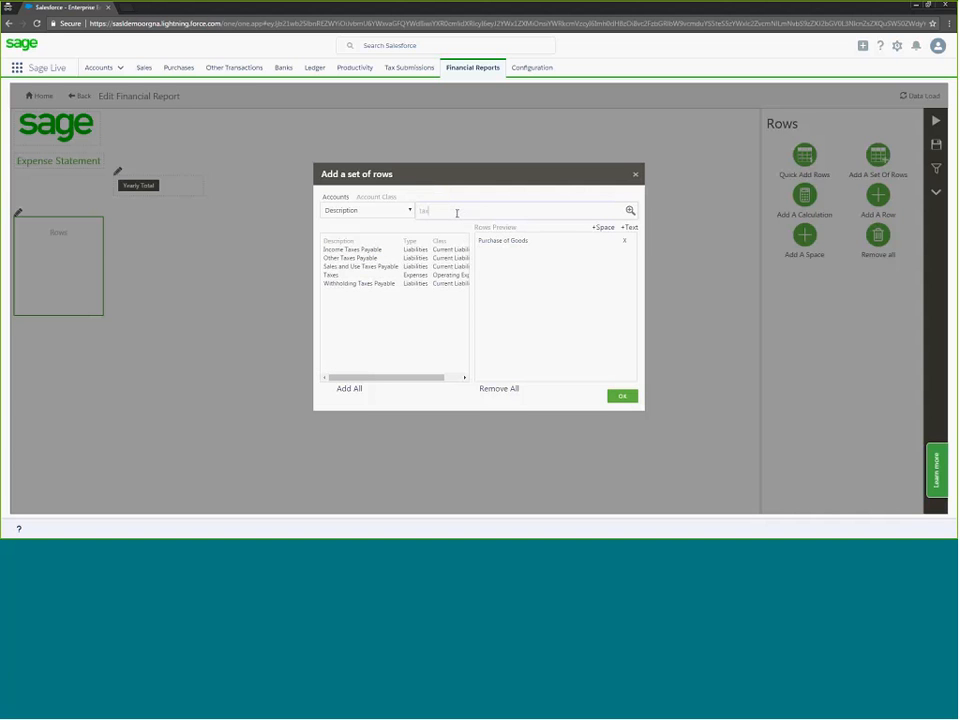
pyautogui.click(333, 279)
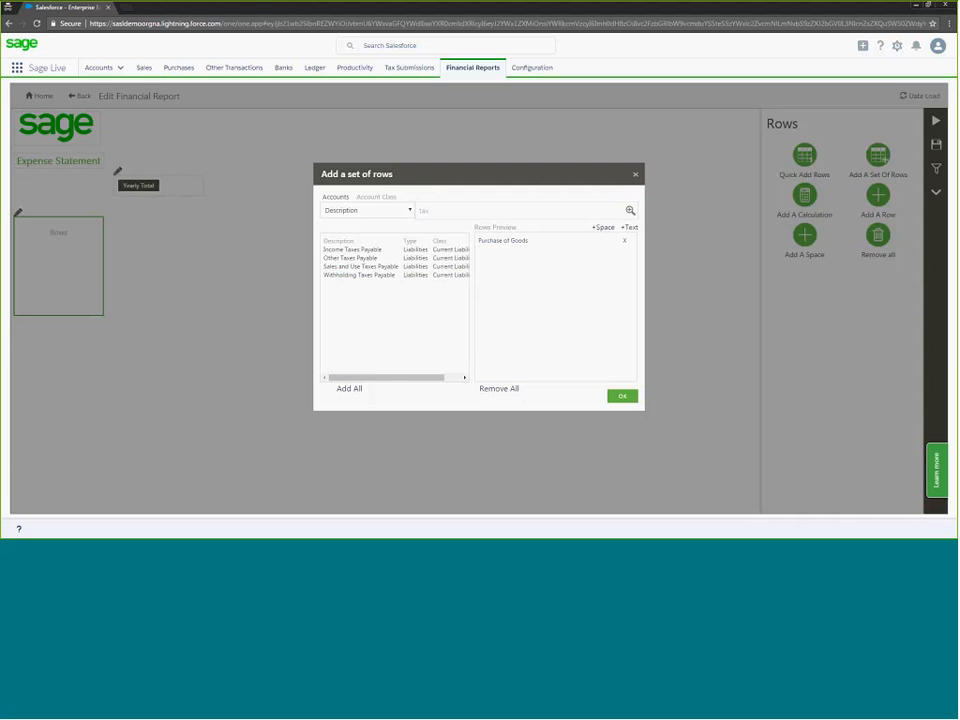
# Step: Search the account descriptions for "sales" and add Sales and Use Taxes Payable to the set of rows
pyautogui.press('BackSpace')
pyautogui.press('BackSpace')
pyautogui.press('BackSpace')
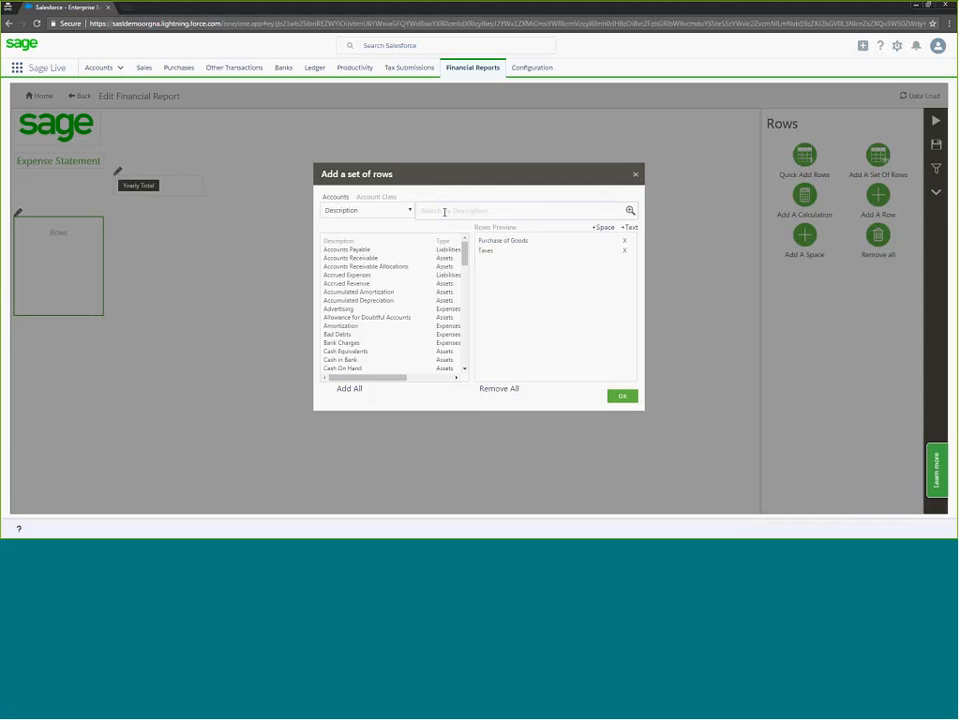
pyautogui.write('sales')
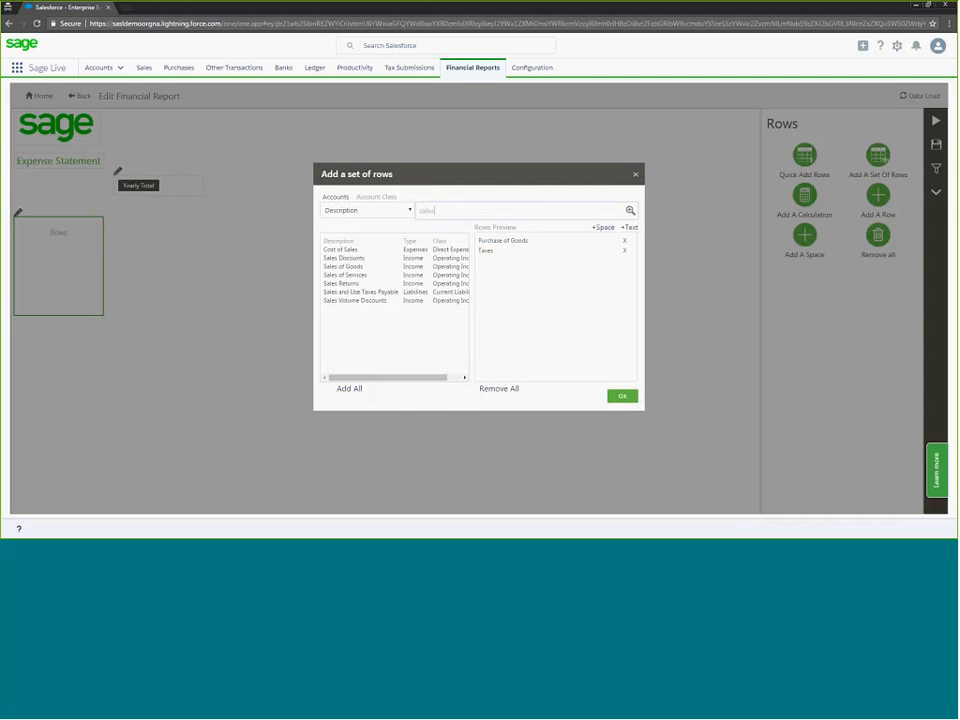
pyautogui.click(425, 291)
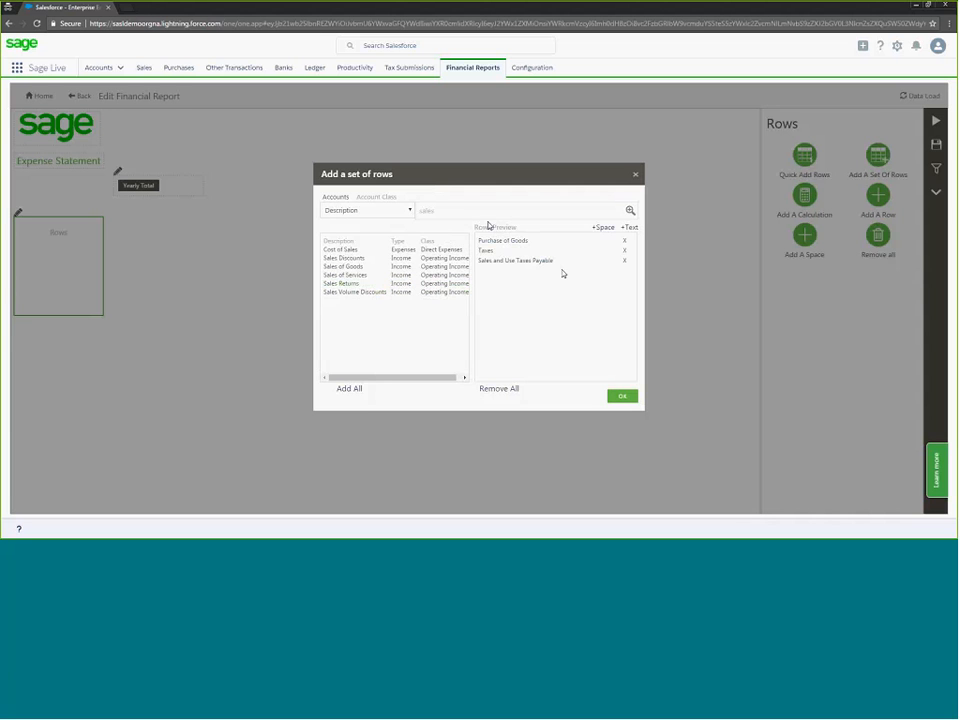
# Step: Search the account descriptions for "check" and add Checks Outstanding to the set of rows
pyautogui.click(467, 212)
pyautogui.press('BackSpace')
pyautogui.press('BackSpace')
pyautogui.press('BackSpace')
pyautogui.press('BackSpace')
pyautogui.press('BackSpace')
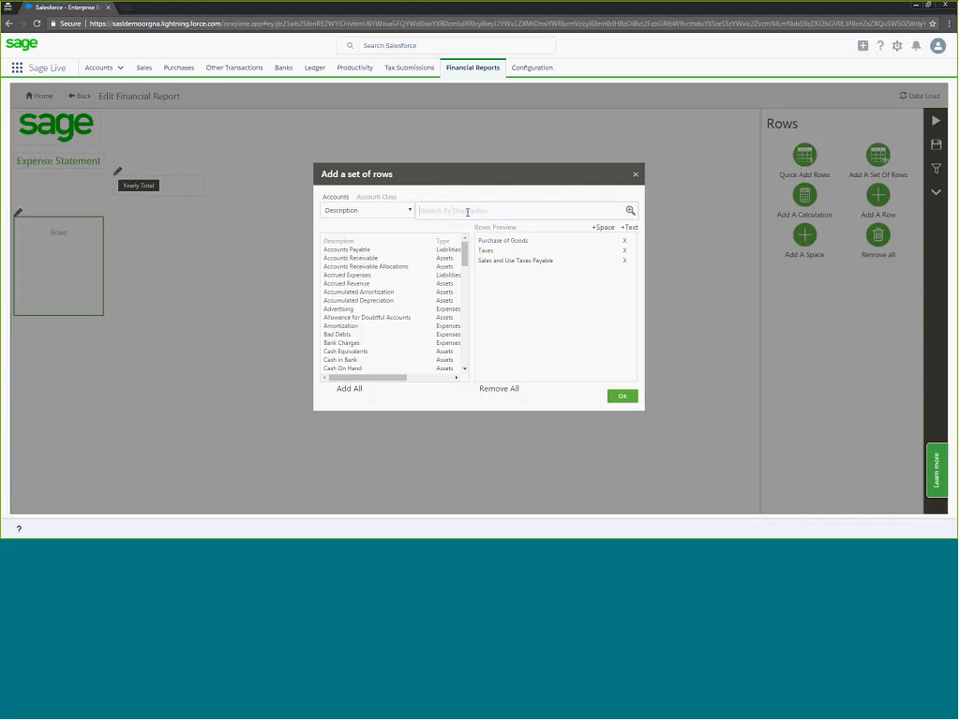
pyautogui.write('check')
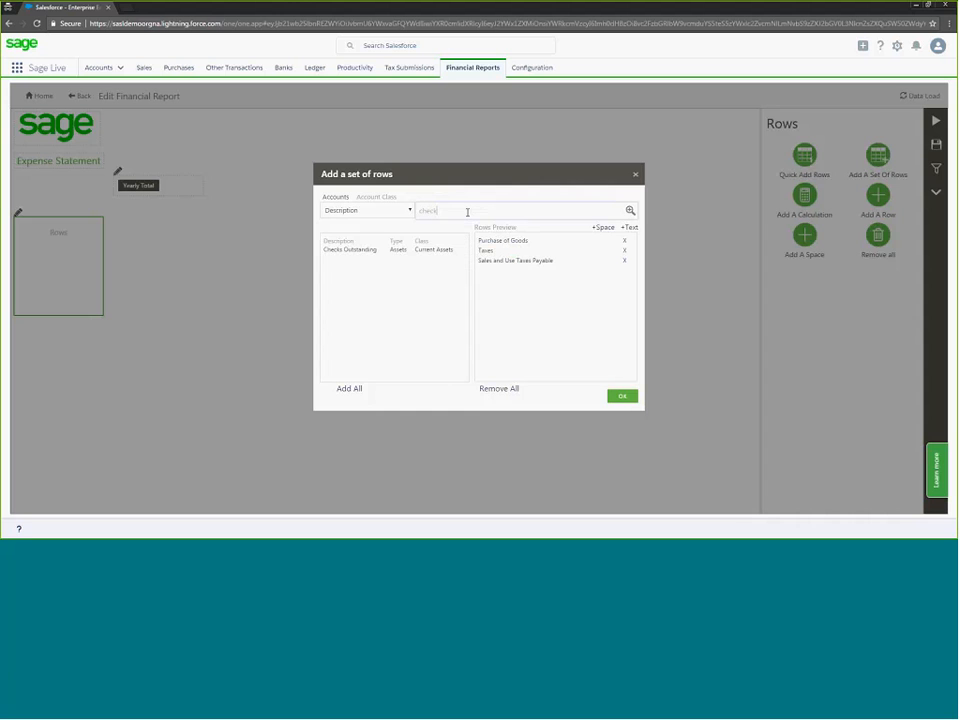
pyautogui.click(345, 251)
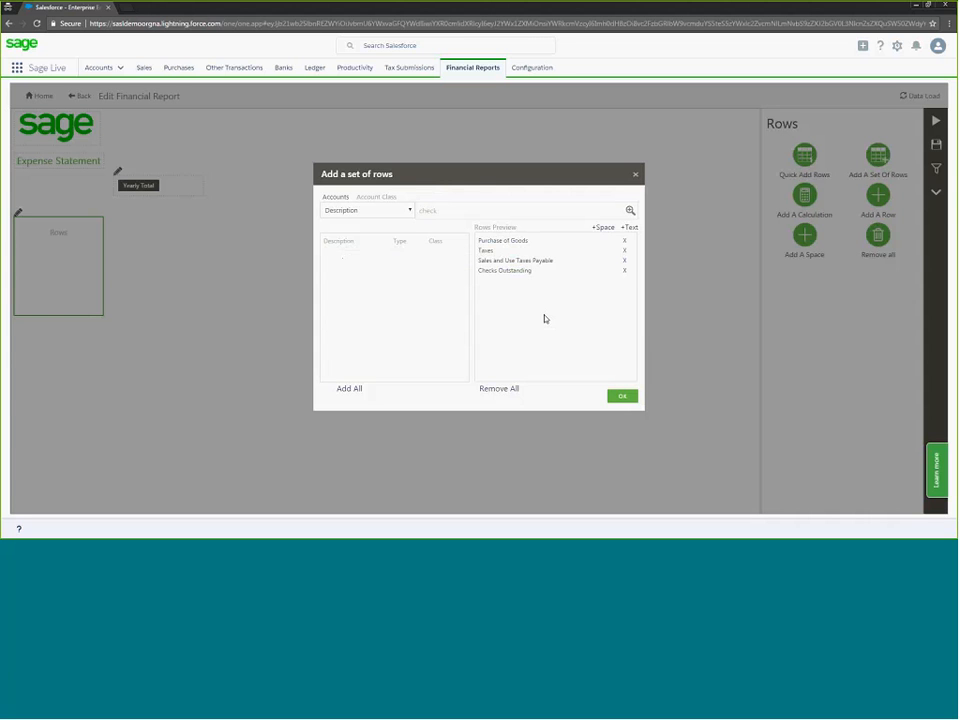
# Step: Search the account descriptions for "accoun" and add Accounts Payable to the set of rows
pyautogui.click(470, 208)
pyautogui.press('BackSpace')
pyautogui.press('BackSpace')
pyautogui.press('BackSpace')
pyautogui.press('BackSpace')
pyautogui.press('BackSpace')
pyautogui.write('acc')
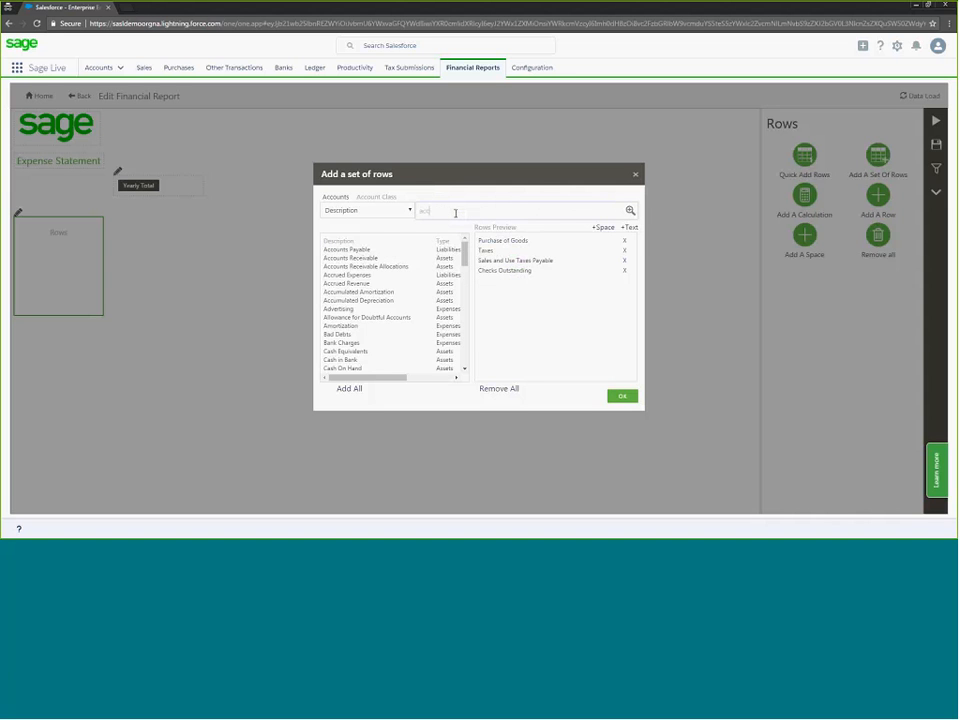
pyautogui.write('oun')
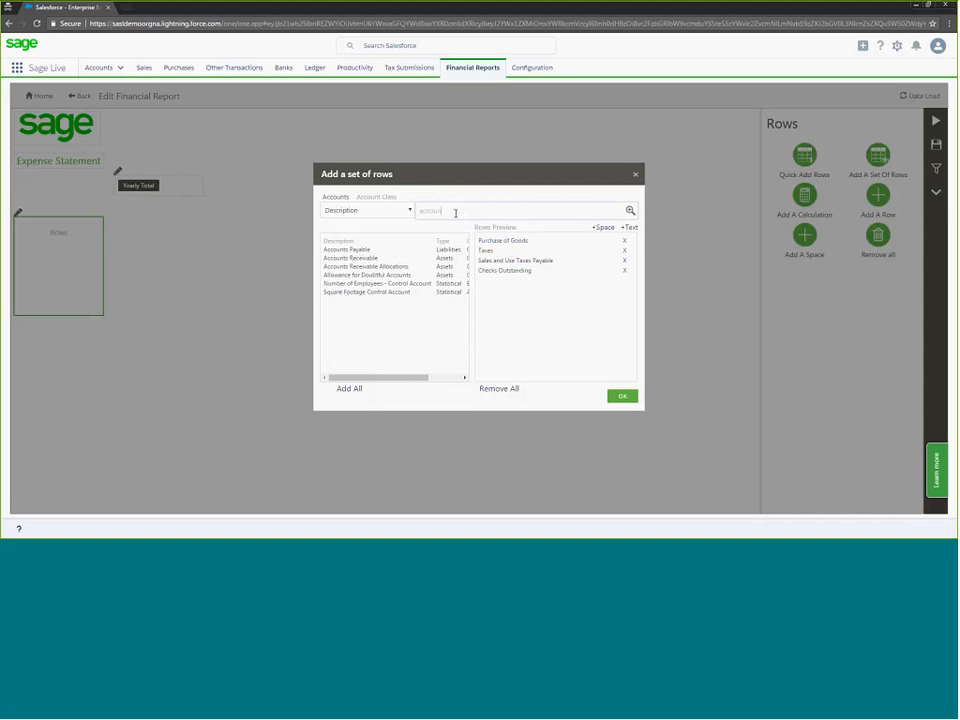
pyautogui.click(344, 250)
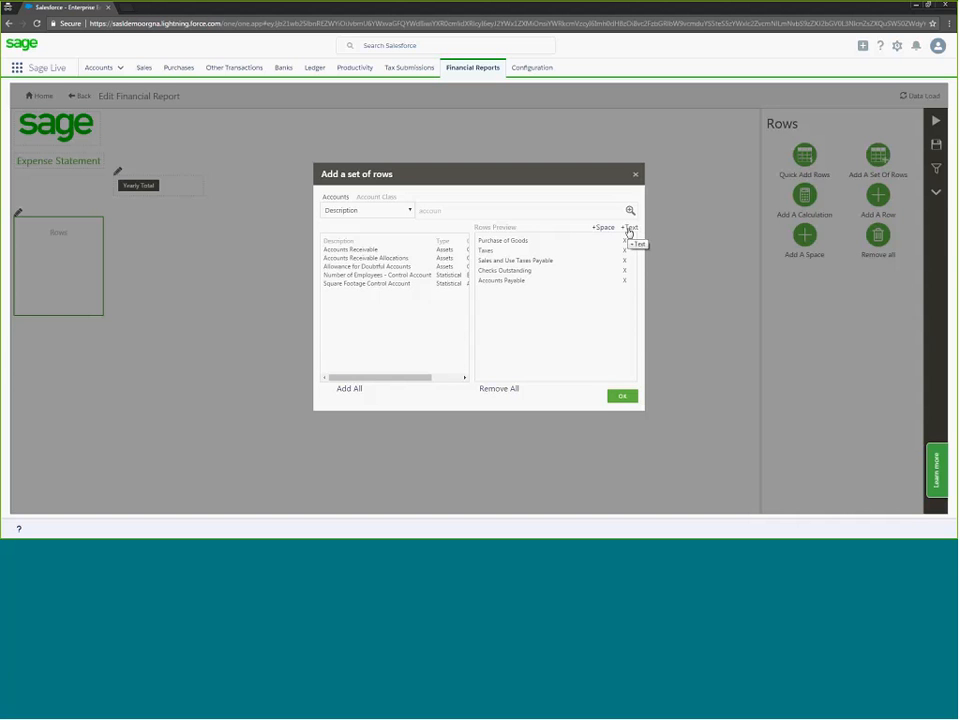
# Step: Add a text row named "Purchase Expense" and place it directly below Purchase of Goods in the rows preview
pyautogui.click(629, 229)
pyautogui.click(510, 291)
pyautogui.write('Purchase Expense')
pyautogui.moveTo(585, 298); pyautogui.dragTo(586, 256)
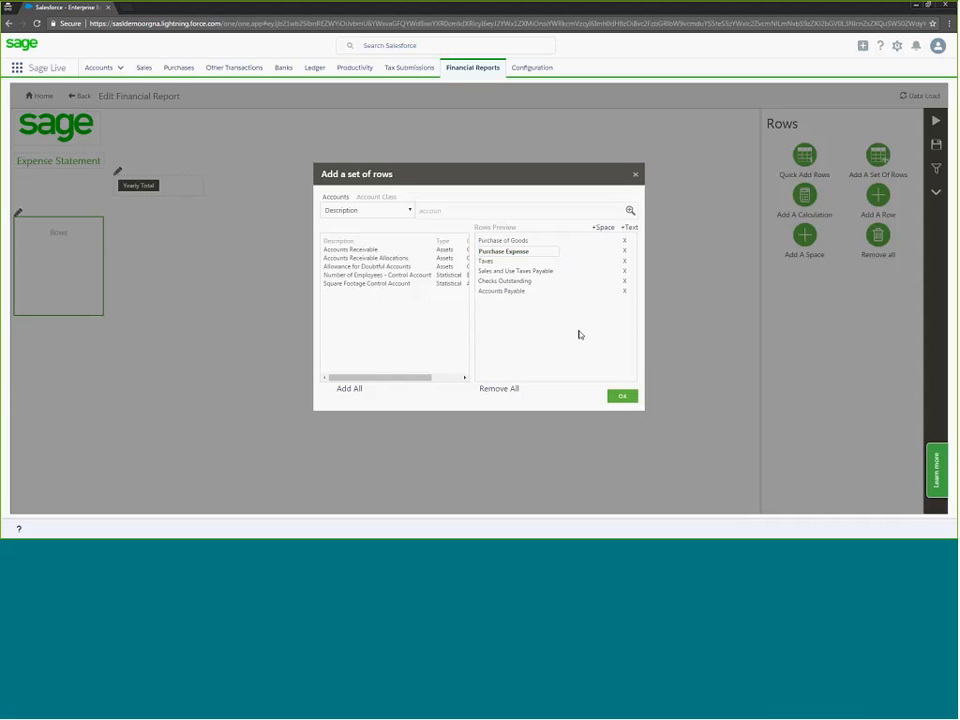
# Step: Add a text row named "Tax Expense" and place it directly below Sales and Use Taxes Payable in the rows preview
pyautogui.click(630, 229)
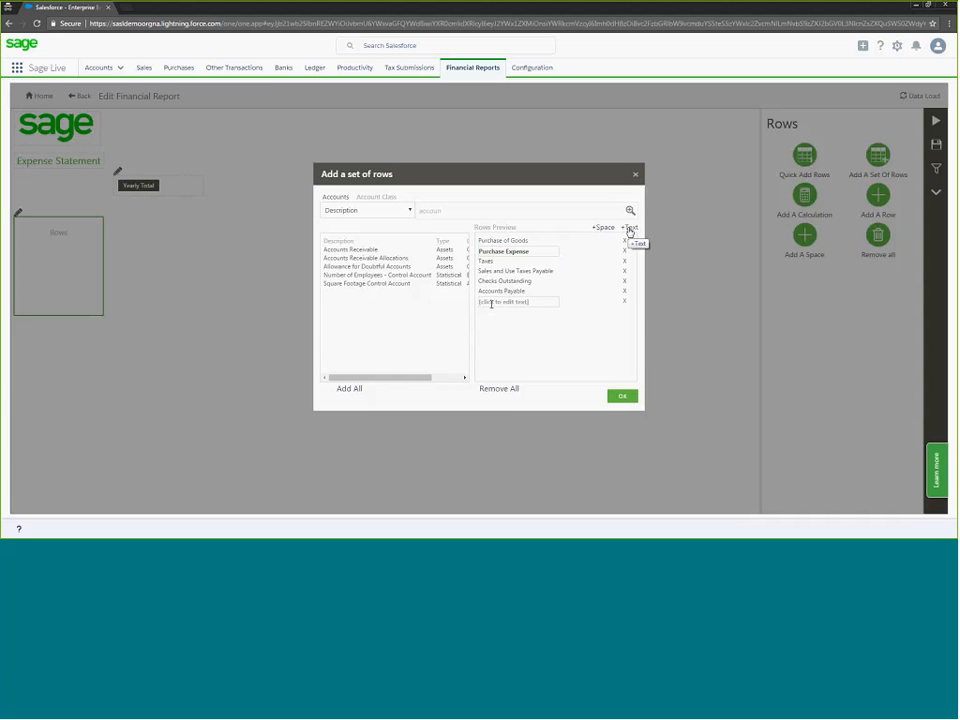
pyautogui.click(541, 301)
pyautogui.write('Y')
pyautogui.write('ax Ex')
pyautogui.write('pense')
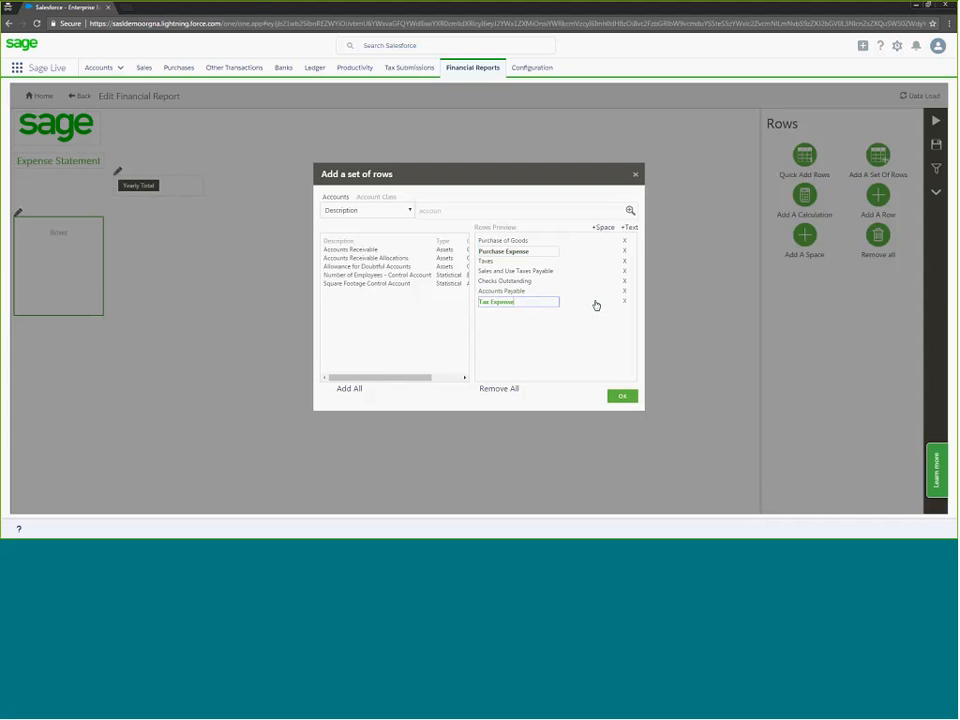
pyautogui.moveTo(597, 304); pyautogui.dragTo(598, 283)
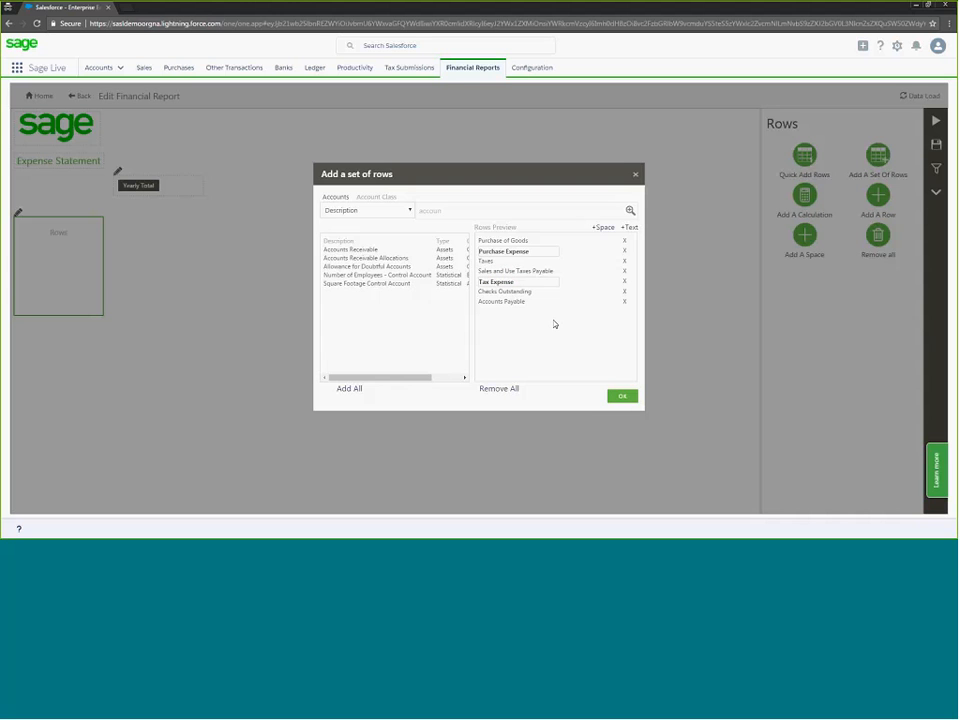
# Step: Add a text row named "Checking Expense" at the end of the set and insert the set of rows into the report
pyautogui.click(631, 228)
pyautogui.click(535, 313)
pyautogui.write('C')
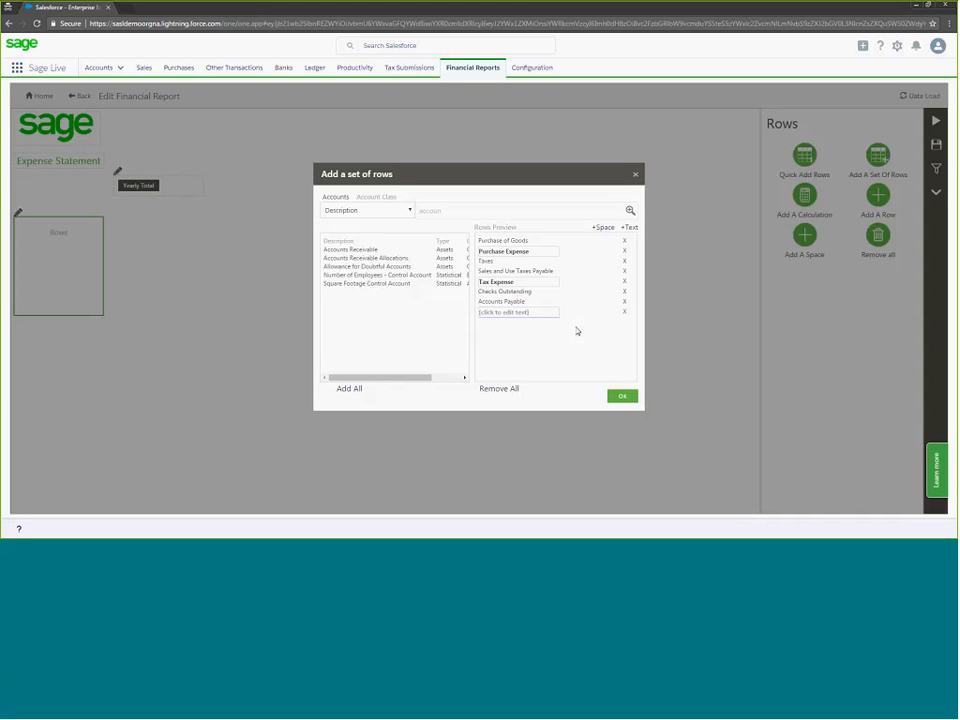
pyautogui.write('hecking Expe')
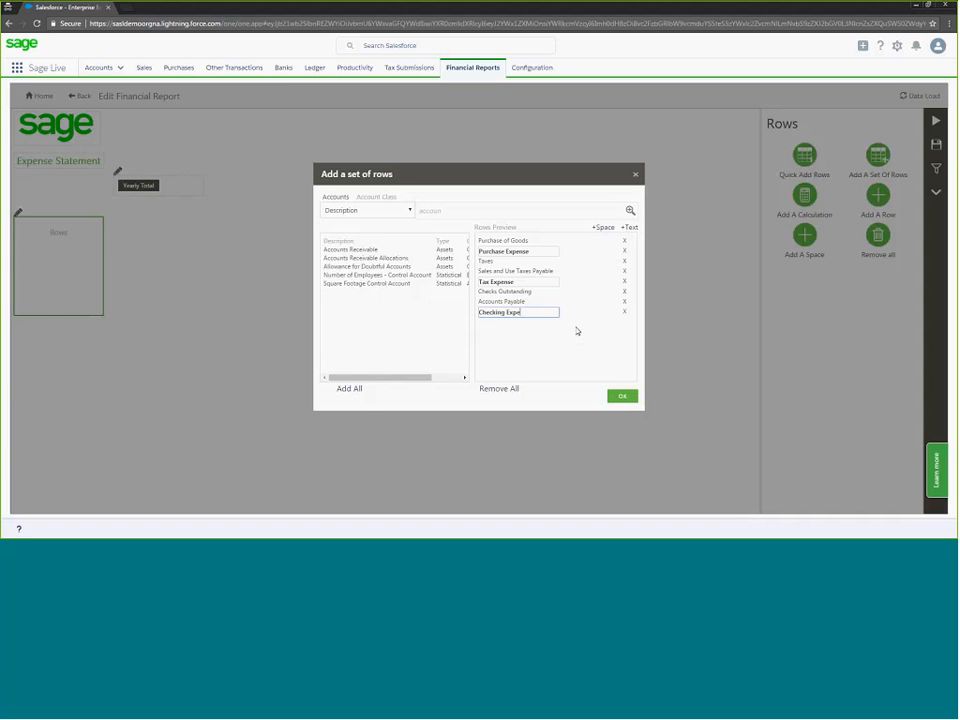
pyautogui.write('nse')
pyautogui.click(624, 398)
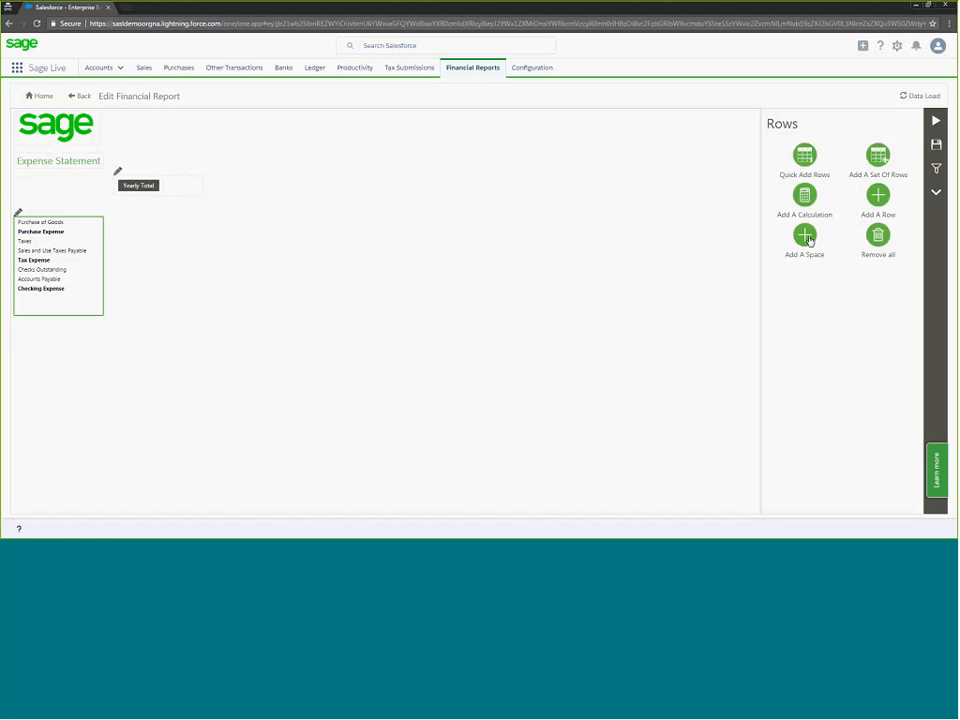
# Step: Add two blank spacer rows to the report, one below Purchase Expense and one below Tax Expense
pyautogui.moveTo(810, 240); pyautogui.dragTo(82, 303)
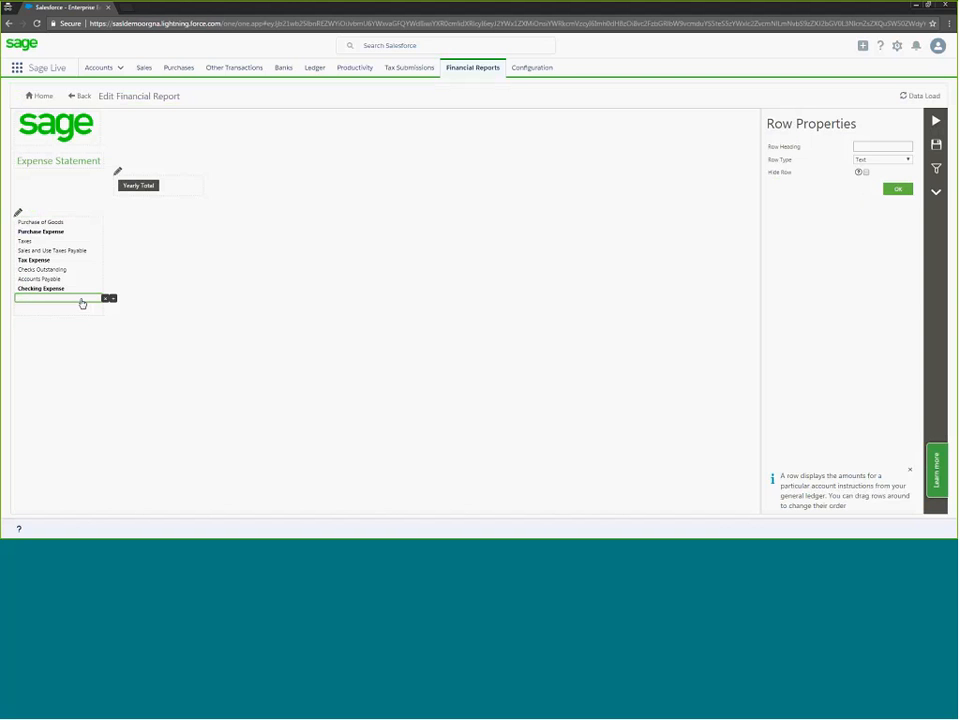
pyautogui.moveTo(82, 303); pyautogui.dragTo(83, 249)
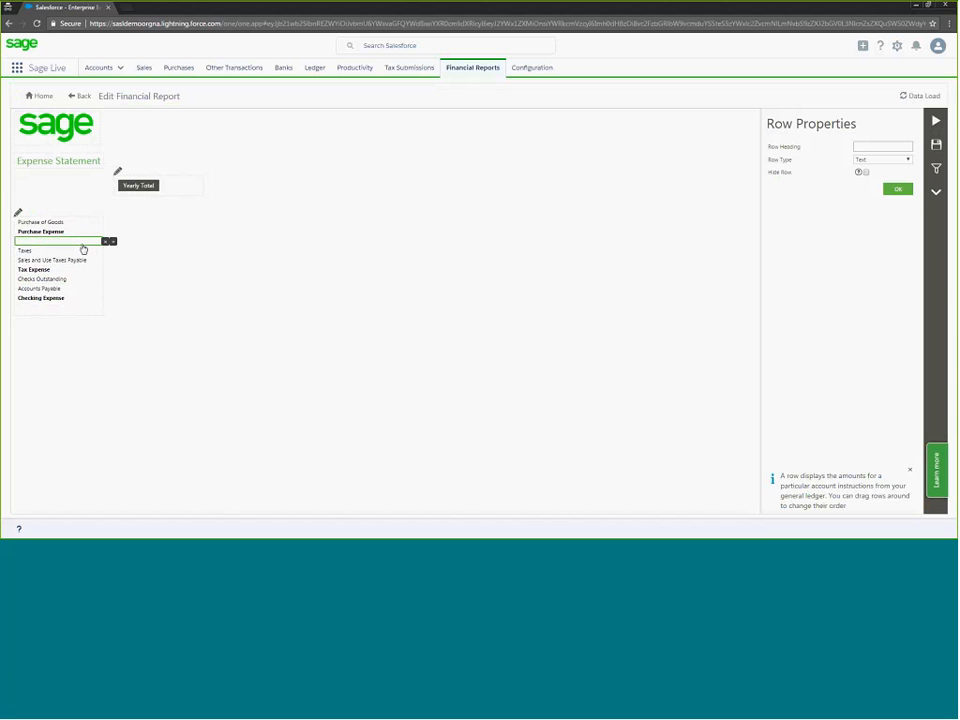
pyautogui.click(19, 215)
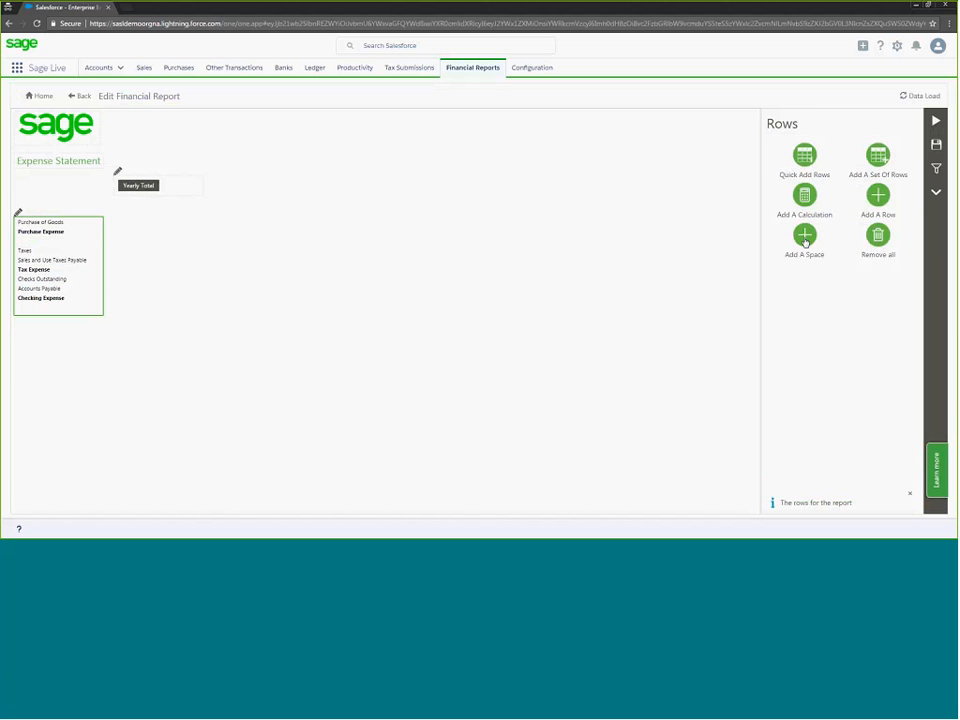
pyautogui.click(89, 300)
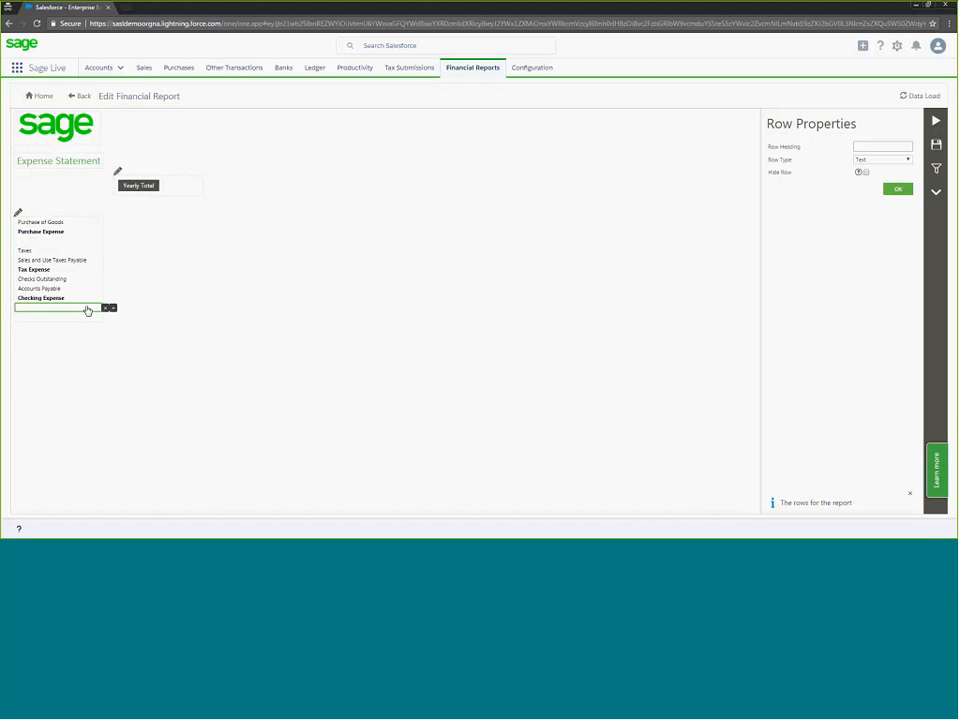
pyautogui.moveTo(89, 300); pyautogui.dragTo(92, 281)
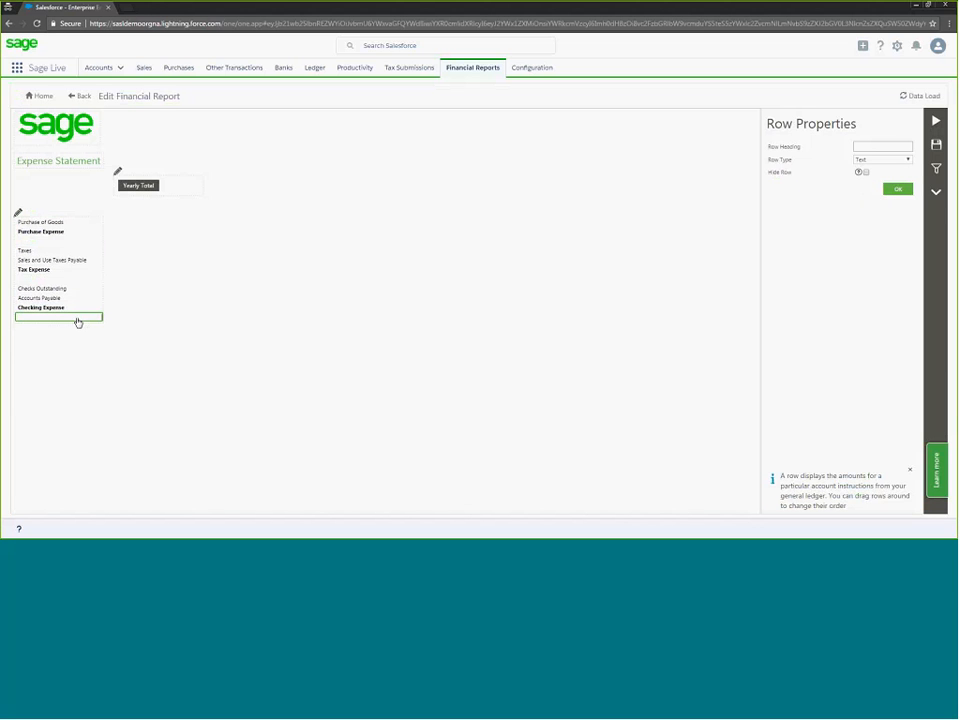
pyautogui.click(76, 321)
pyautogui.click(266, 336)
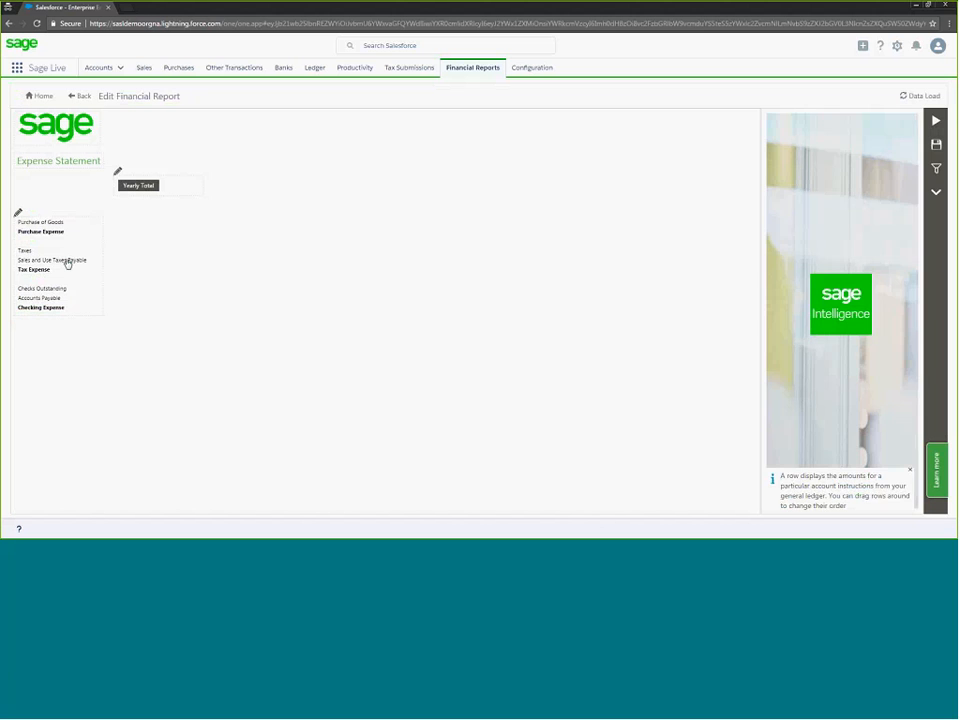
# Step: Change the Purchase Expense row to the Calculation type with the formula [Purchase of Goods]
pyautogui.click(58, 236)
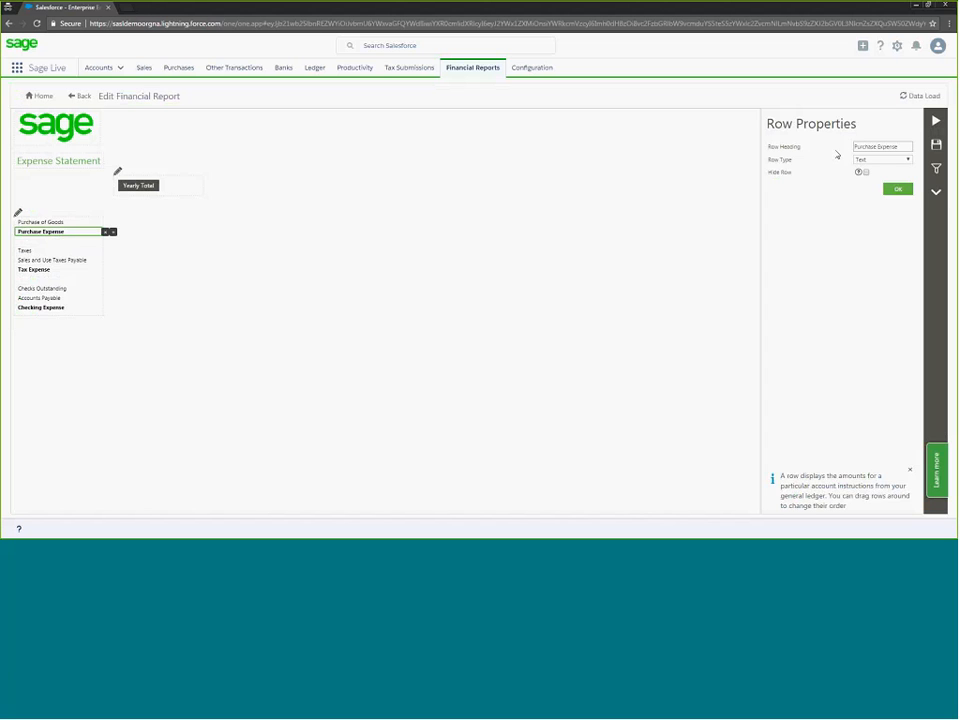
pyautogui.click(908, 163)
pyautogui.click(887, 180)
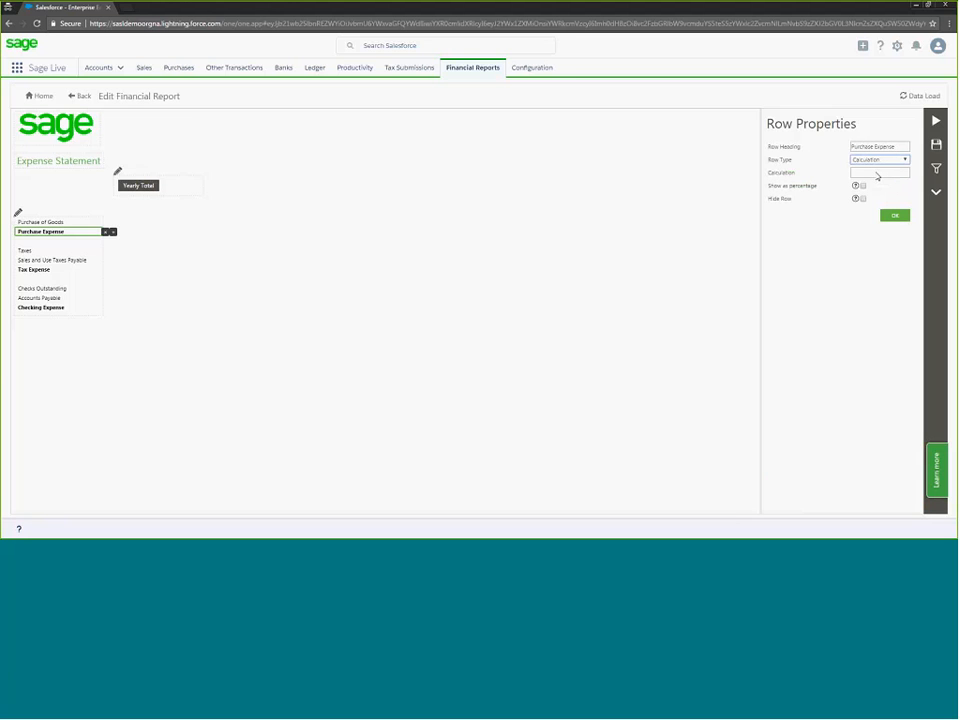
pyautogui.click(877, 174)
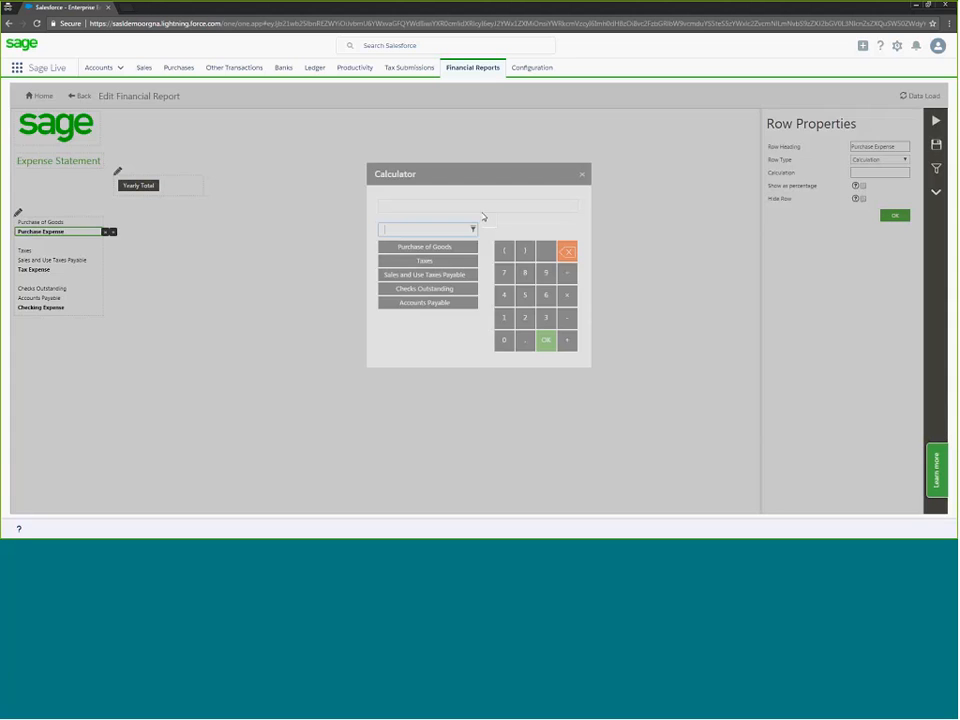
pyautogui.click(443, 250)
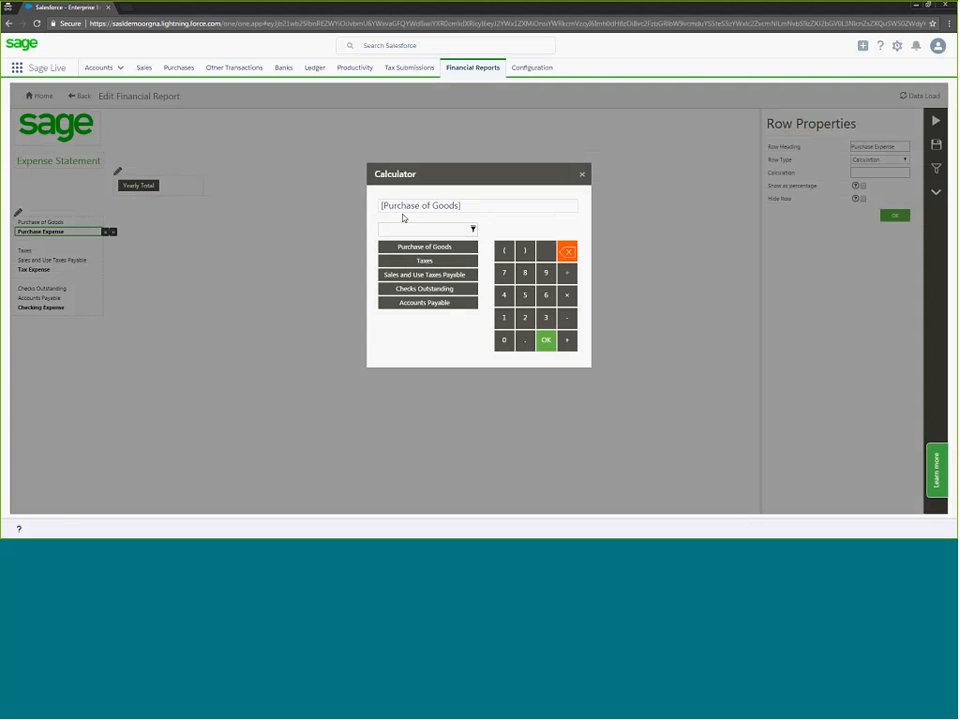
pyautogui.click(546, 340)
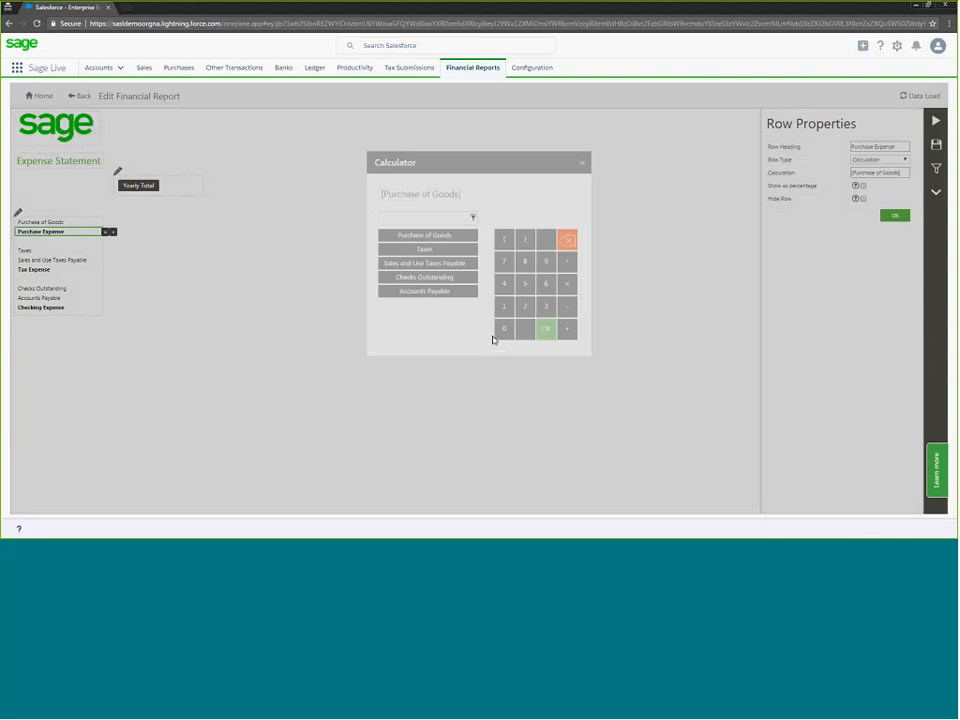
# Step: Change the Tax Expense row to the Calculation type with the formula [Taxes] + [Sales and Use Taxes Payable]
pyautogui.click(50, 272)
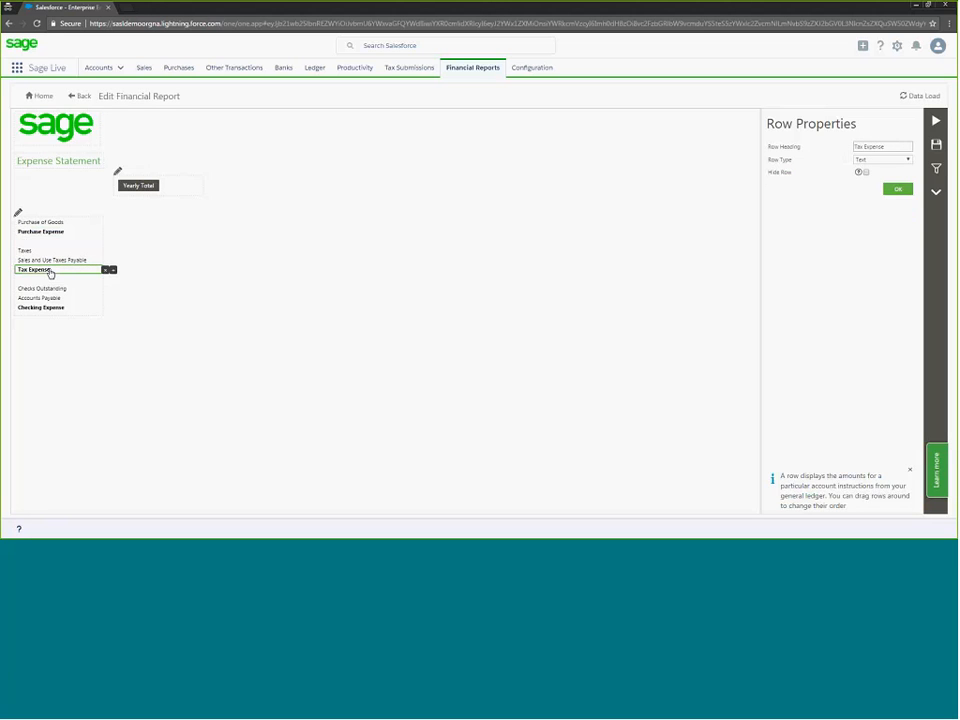
pyautogui.click(882, 159)
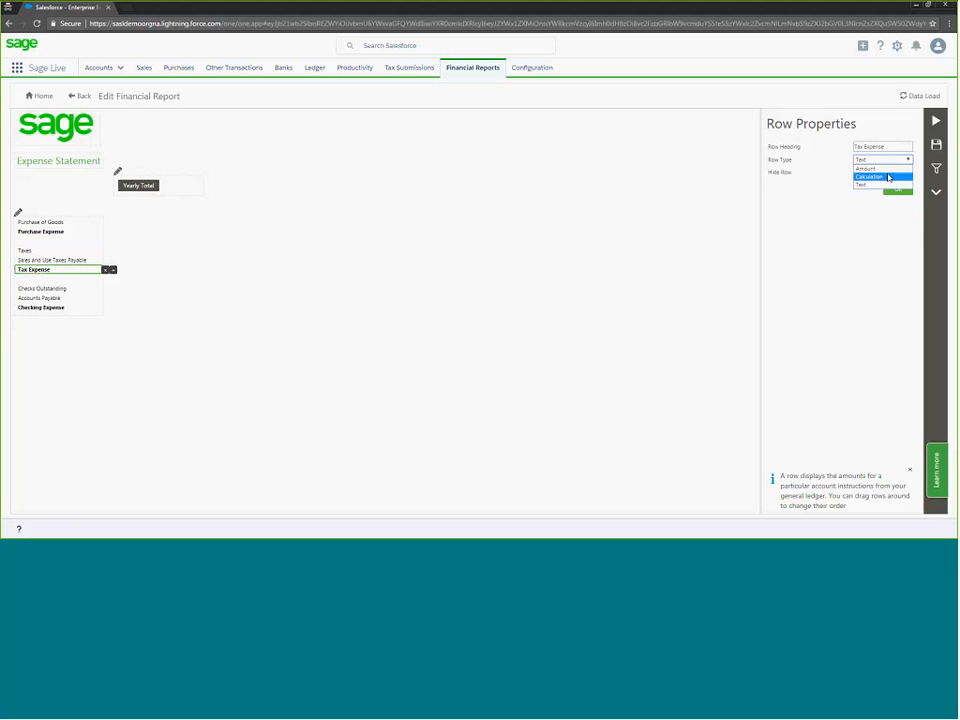
pyautogui.click(885, 177)
pyautogui.click(885, 174)
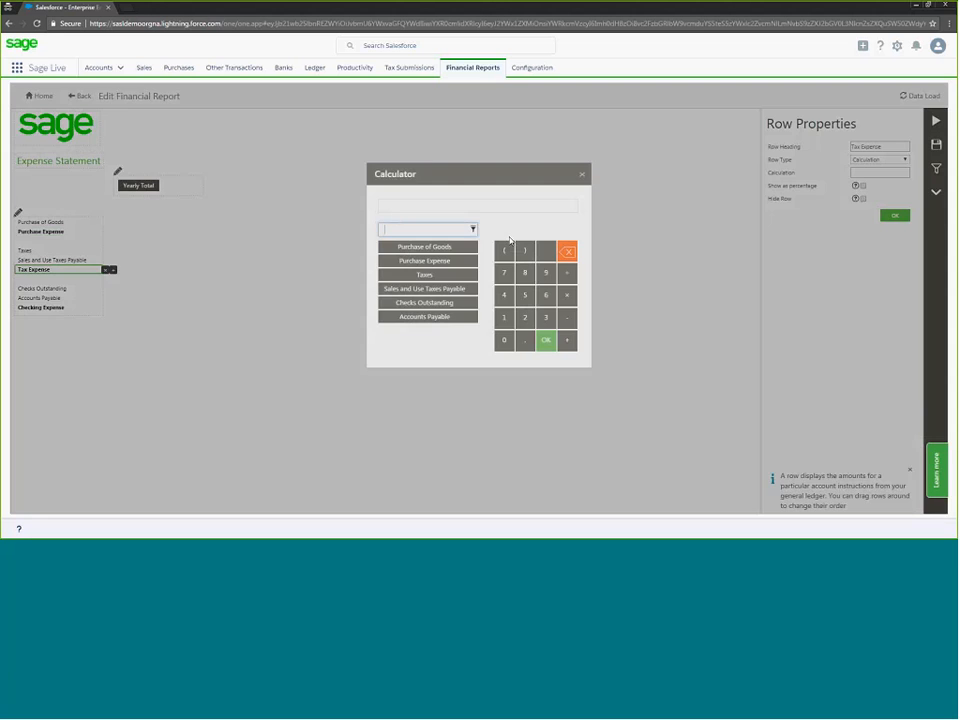
pyautogui.click(424, 274)
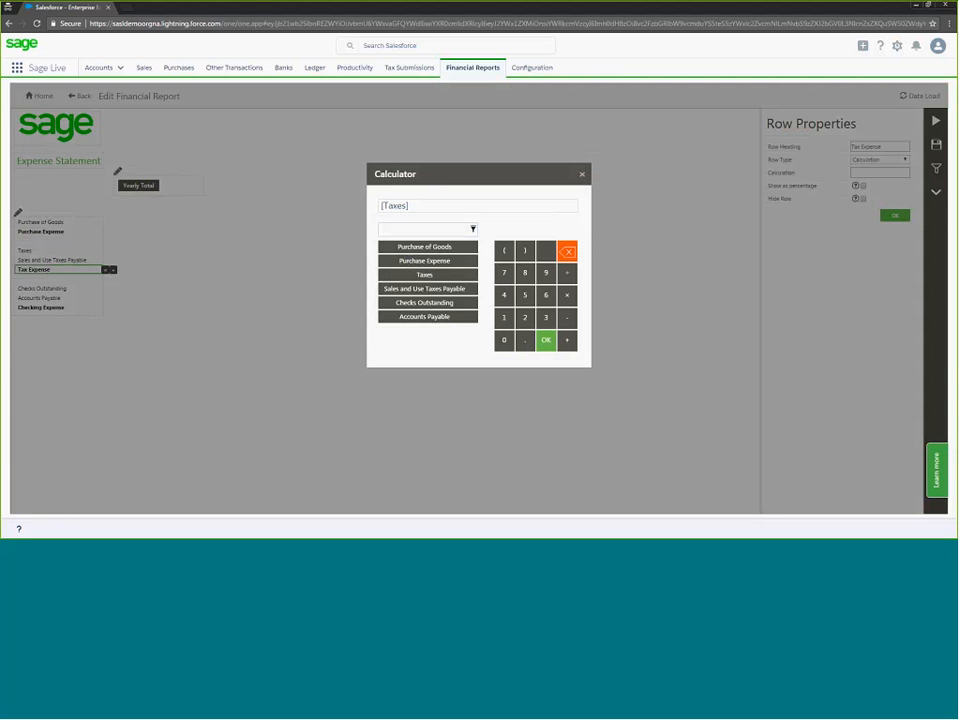
pyautogui.click(441, 290)
pyautogui.click(545, 344)
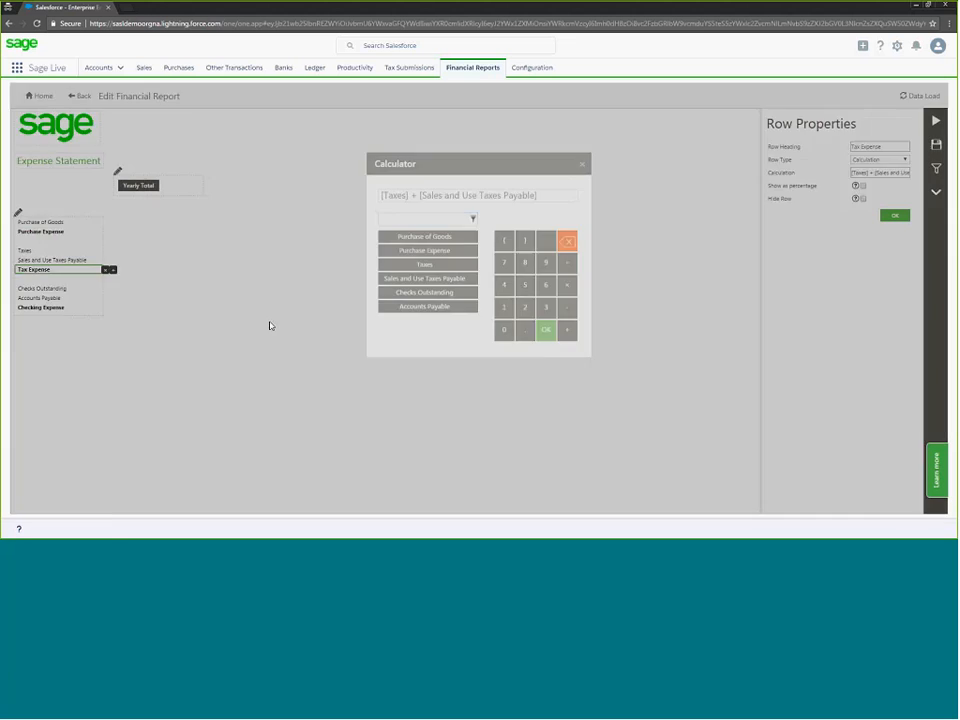
# Step: Change the Checking Expense row to the Calculation type with the formula [Checks Outstanding] + [Accounts Payable]
pyautogui.click(66, 313)
pyautogui.click(890, 160)
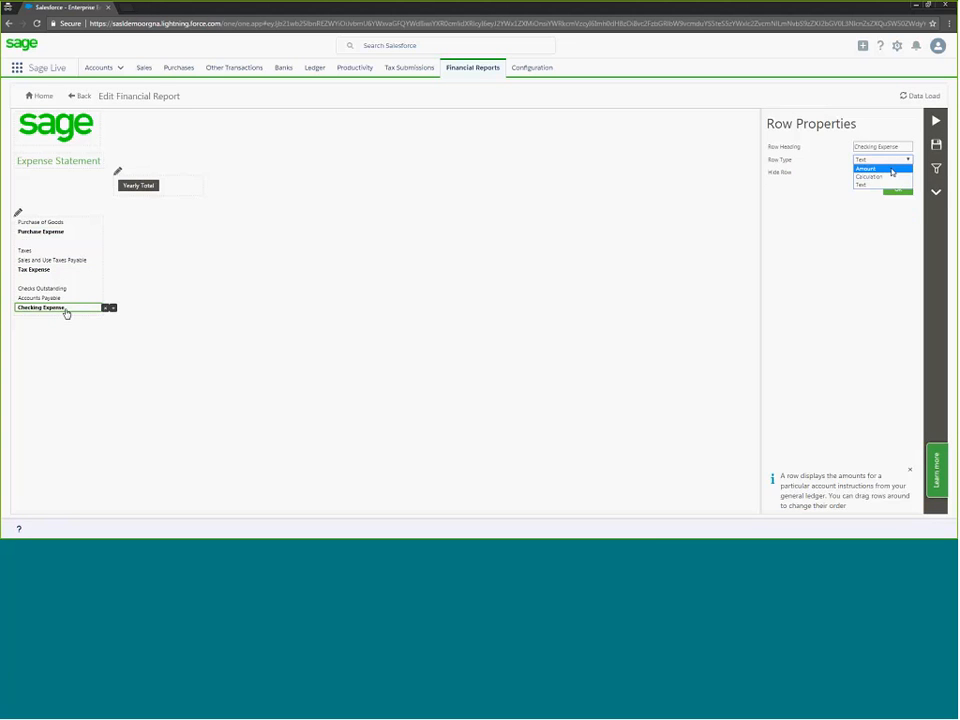
pyautogui.click(885, 176)
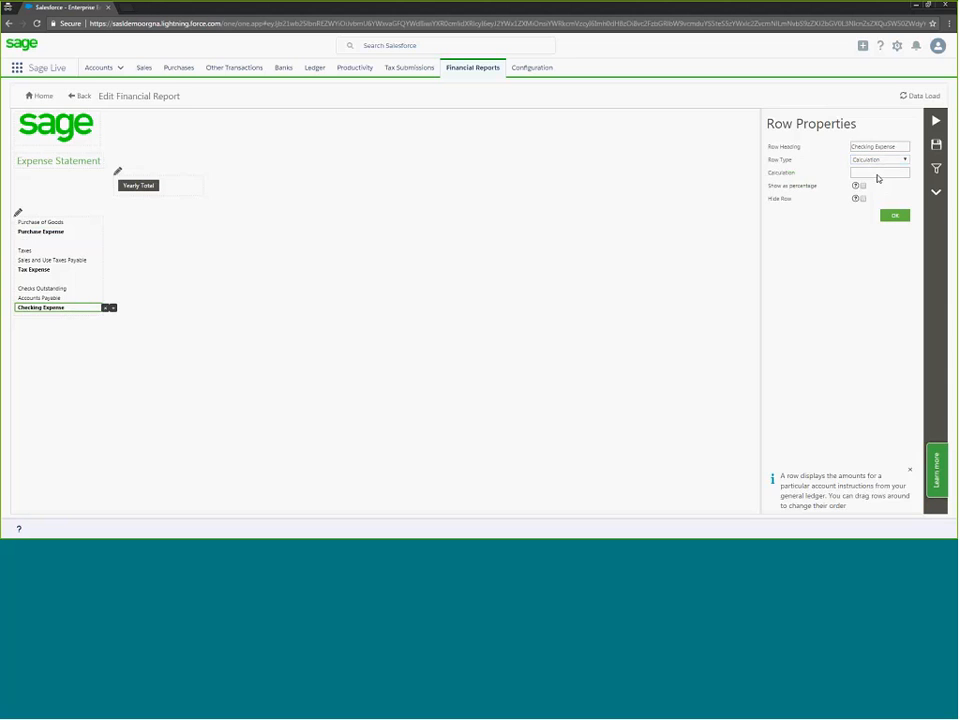
pyautogui.click(877, 173)
pyautogui.click(470, 316)
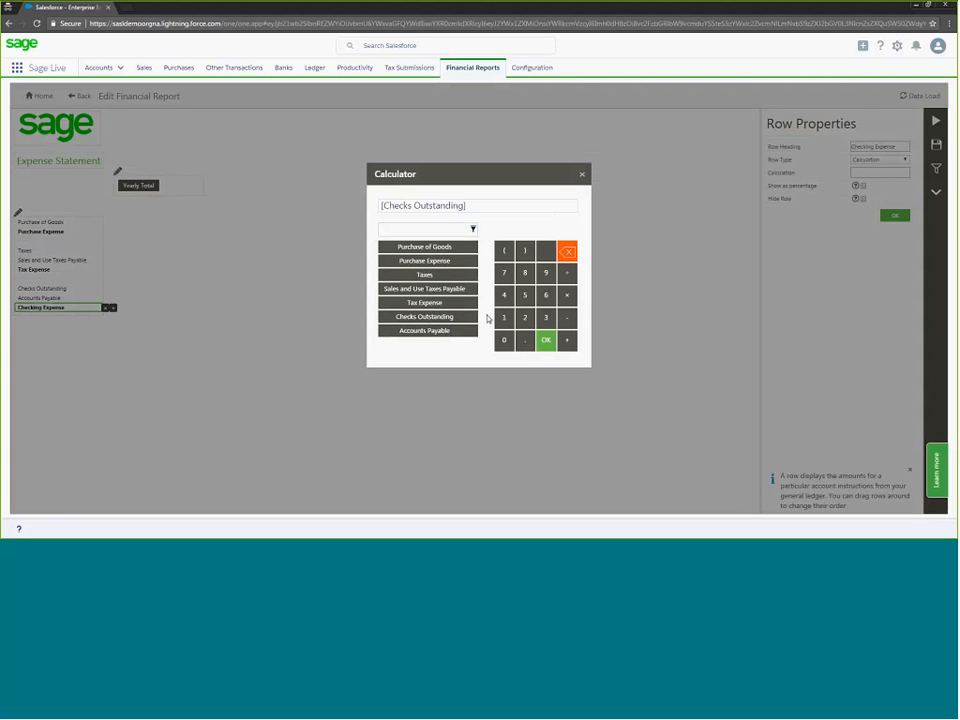
pyautogui.click(567, 340)
pyautogui.click(465, 330)
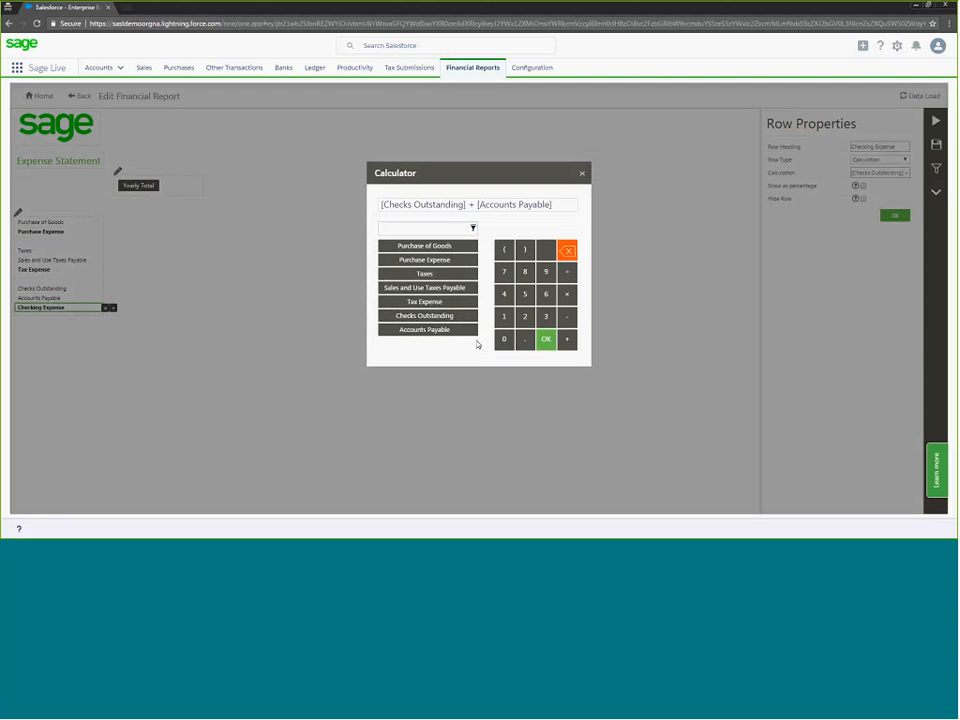
pyautogui.click(546, 340)
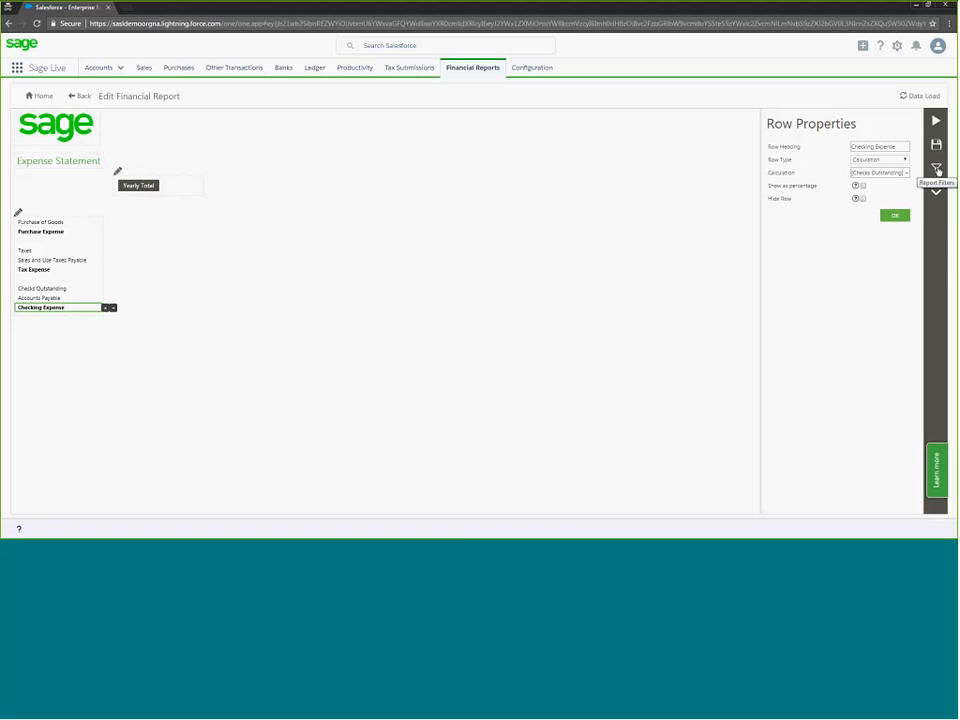
# Step: Set the report filters to company North American Consulting and year 2016, and choose a current period
pyautogui.click(937, 170)
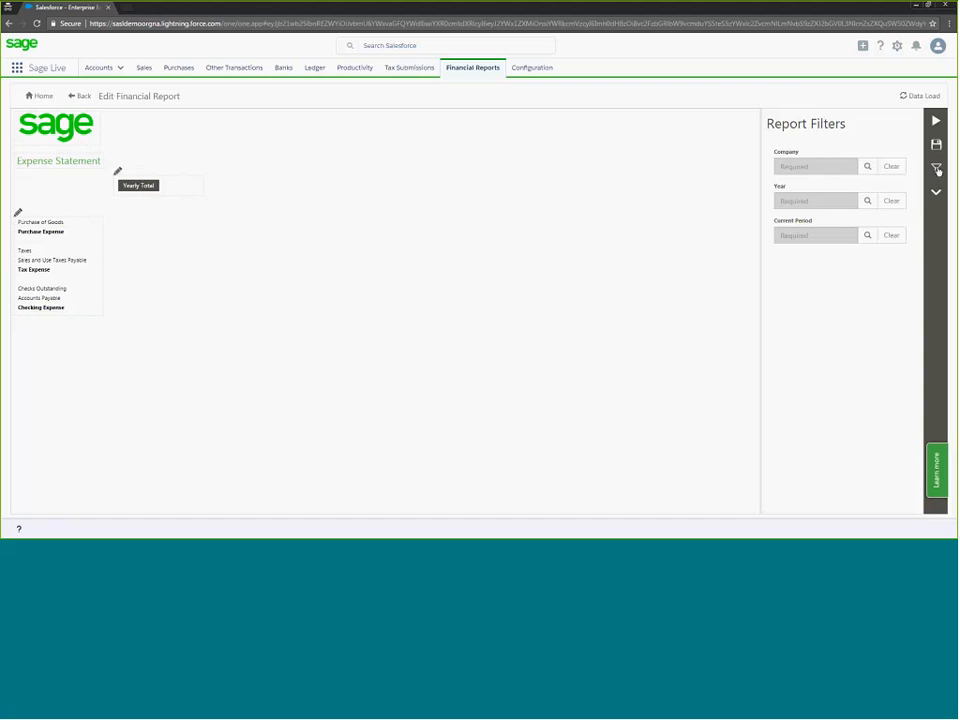
pyautogui.click(866, 166)
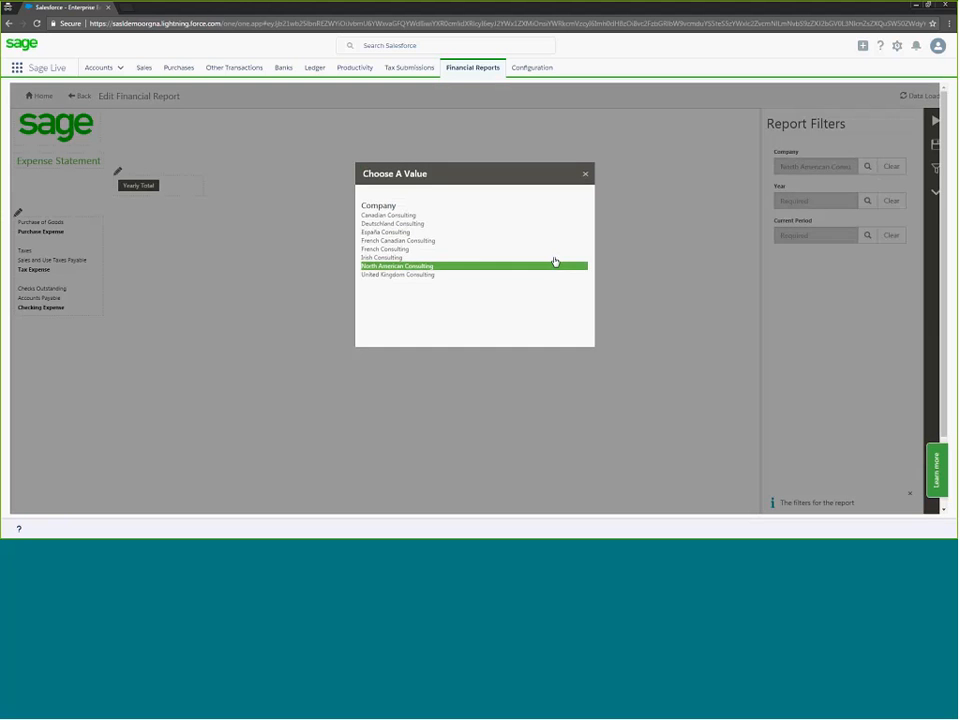
pyautogui.click(553, 266)
pyautogui.click(866, 201)
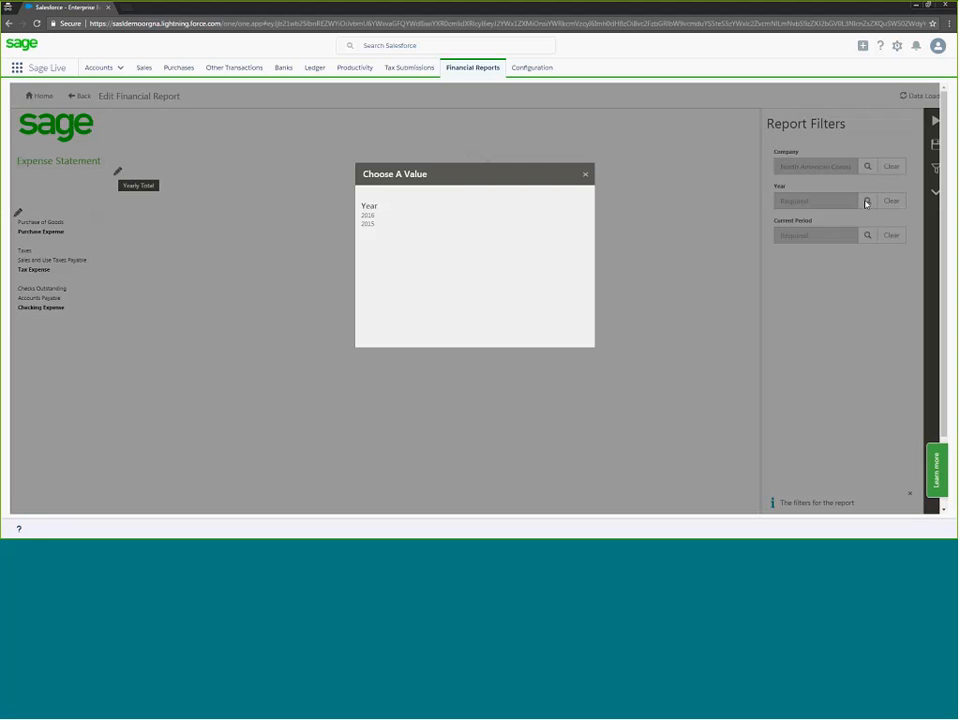
pyautogui.click(486, 214)
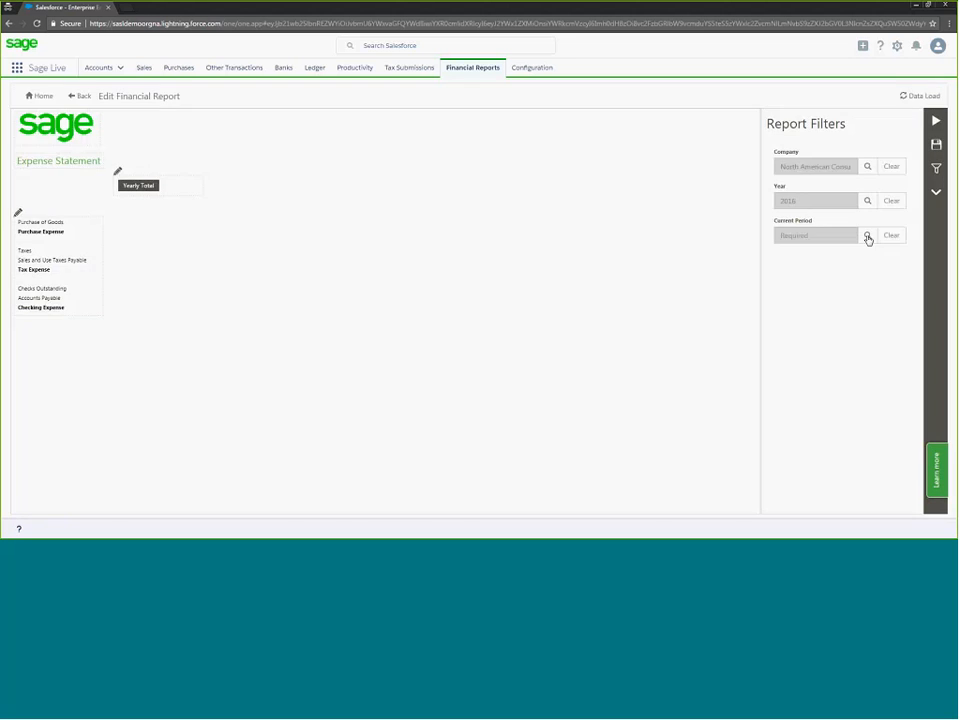
pyautogui.click(867, 237)
pyautogui.click(409, 314)
# Step: Save the report's current rows as a quick add set named "Expense Rows"
pyautogui.click(17, 213)
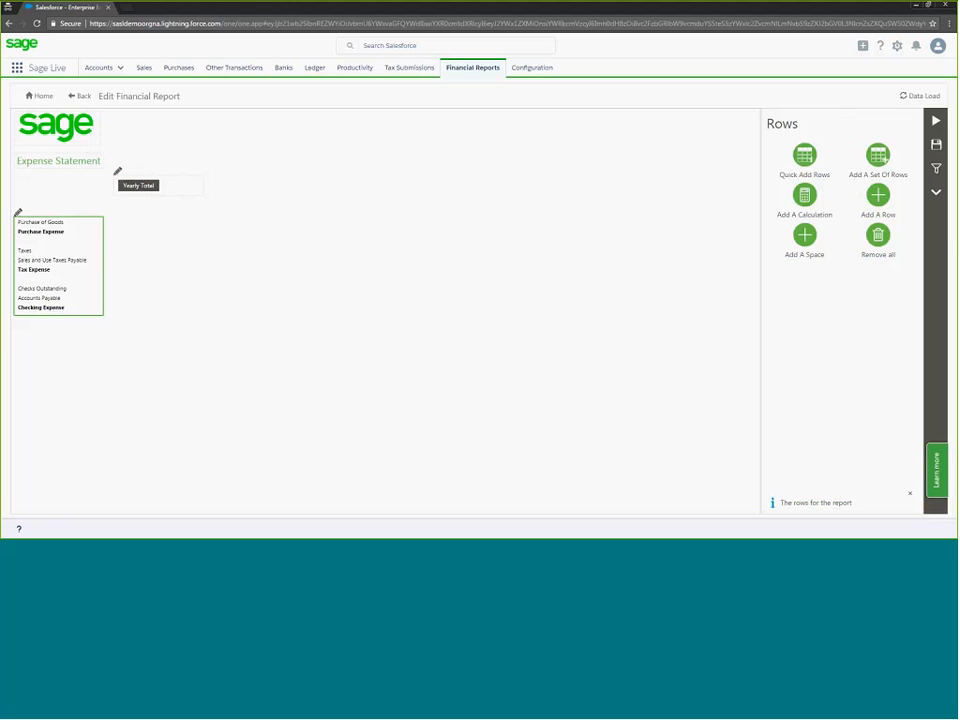
pyautogui.click(805, 156)
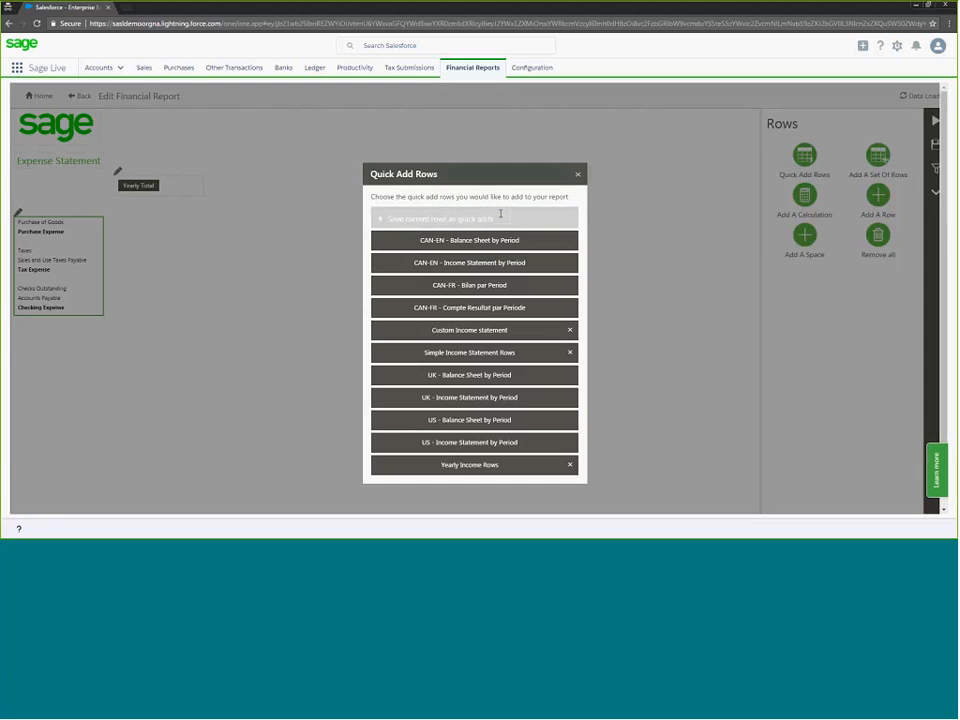
pyautogui.click(501, 213)
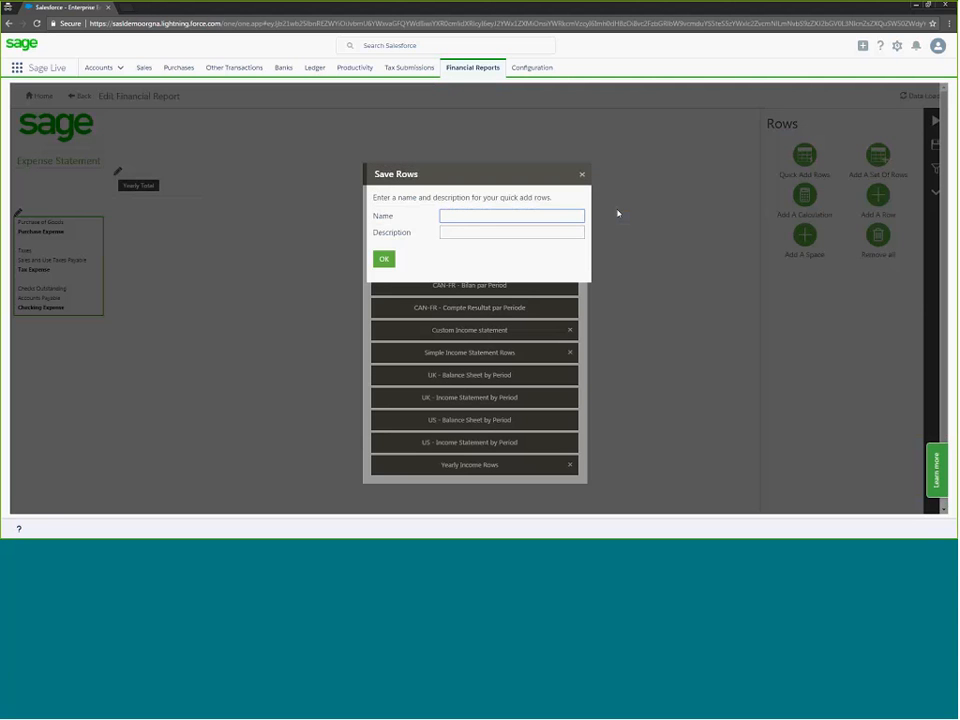
pyautogui.write('Expense Rows')
pyautogui.click(386, 261)
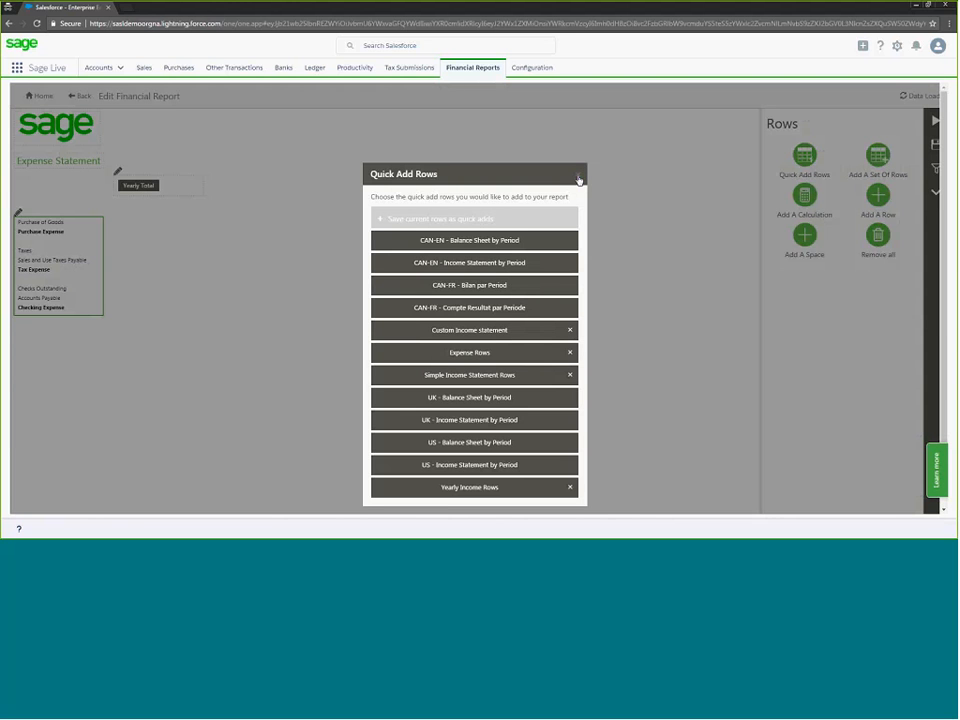
pyautogui.click(578, 180)
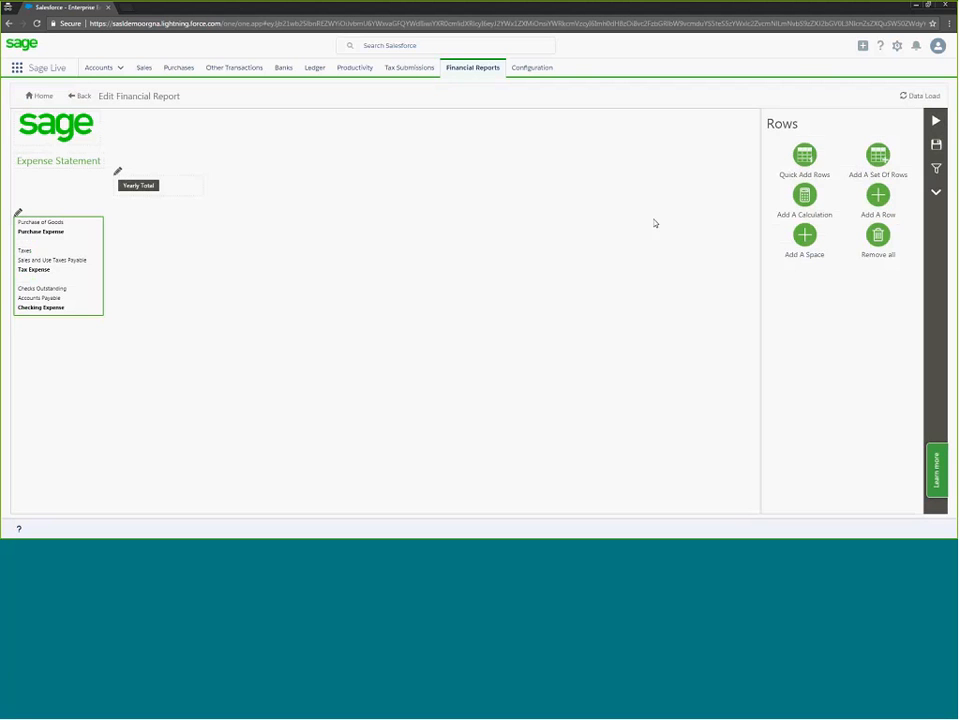
# Step: Save the Expense Statement report and run it
pyautogui.click(936, 144)
pyautogui.click(936, 121)
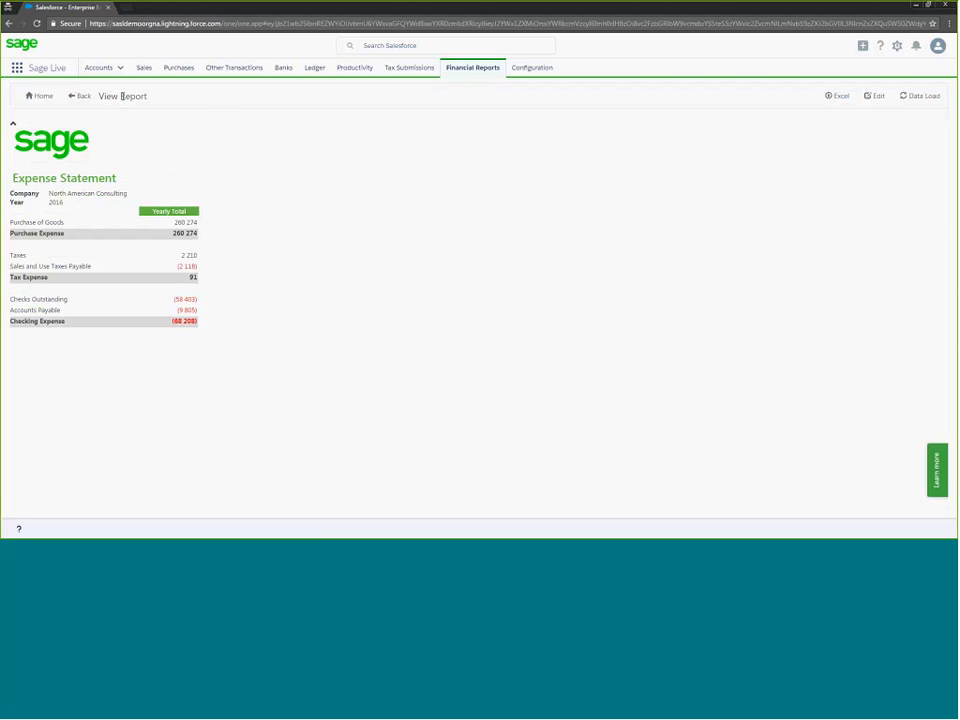
# Step: Hide the Purchase of Goods, Taxes, Sales and Use Taxes Payable, Checks Outstanding and Accounts Payable rows in the report, and run it again
pyautogui.click(874, 95)
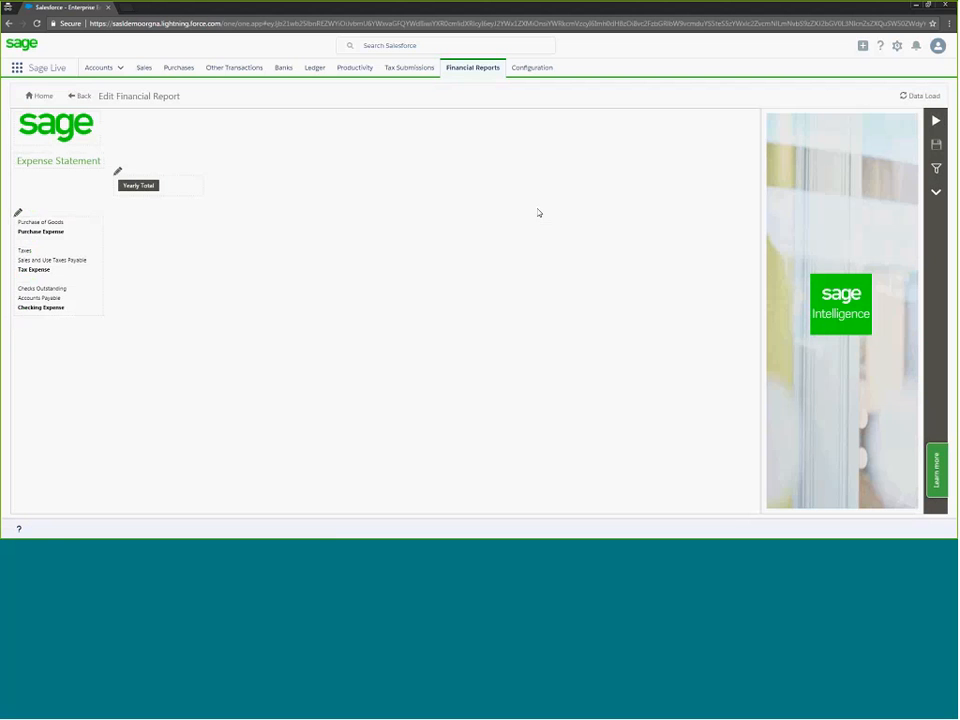
pyautogui.click(50, 223)
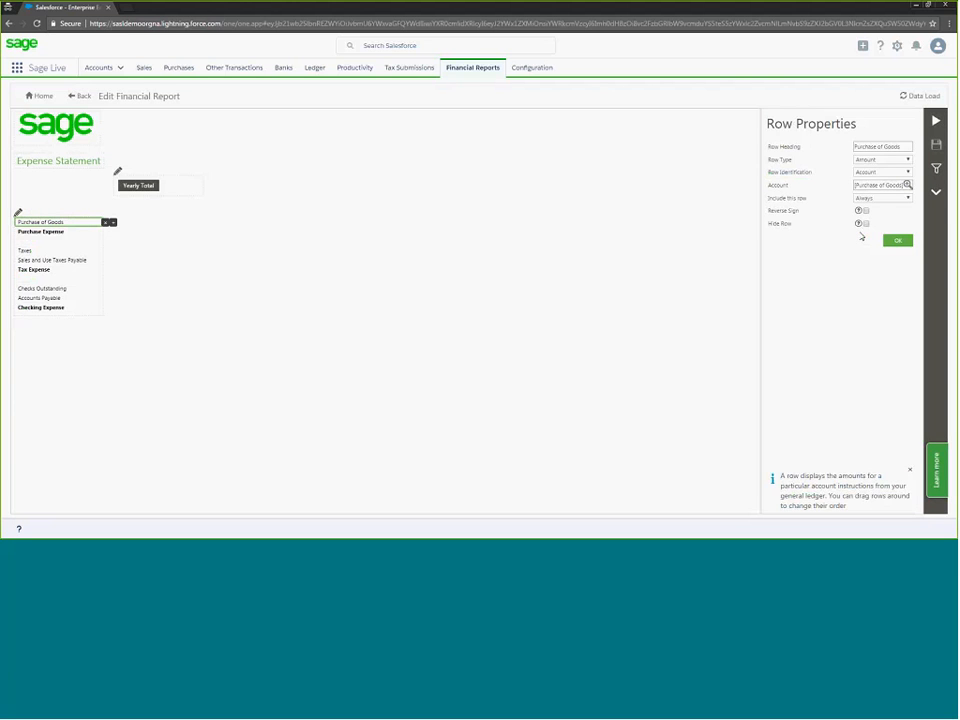
pyautogui.click(30, 251)
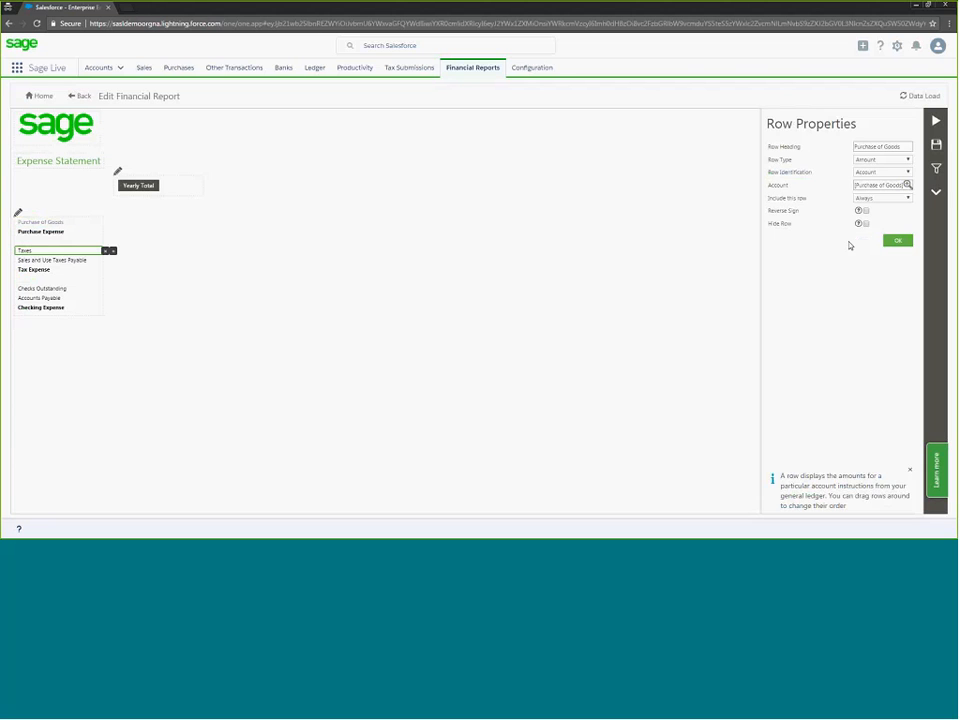
pyautogui.click(866, 223)
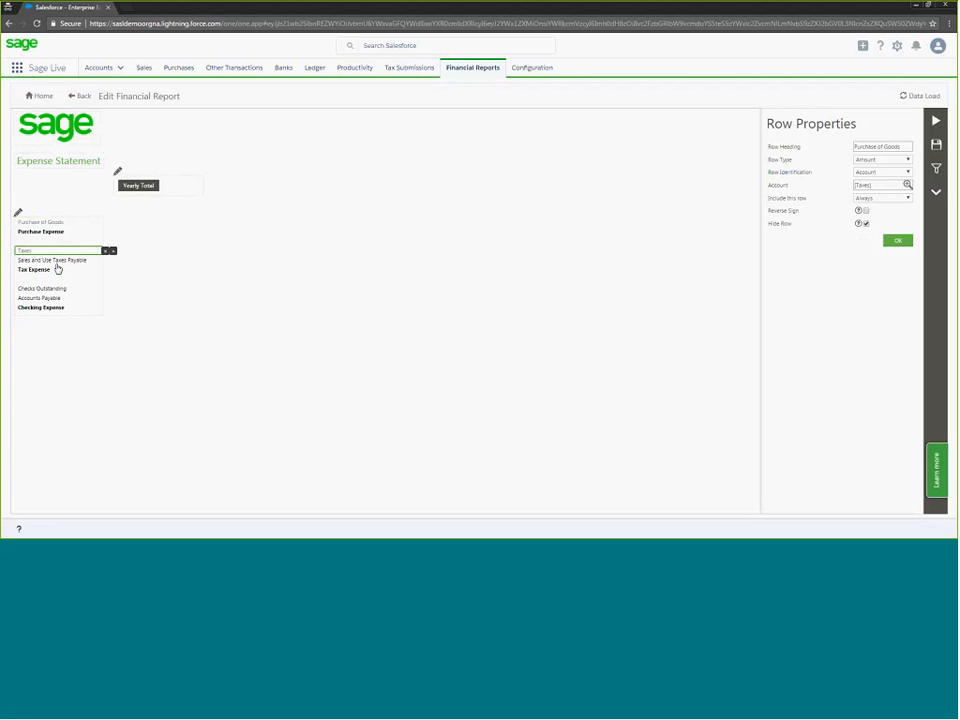
pyautogui.click(62, 261)
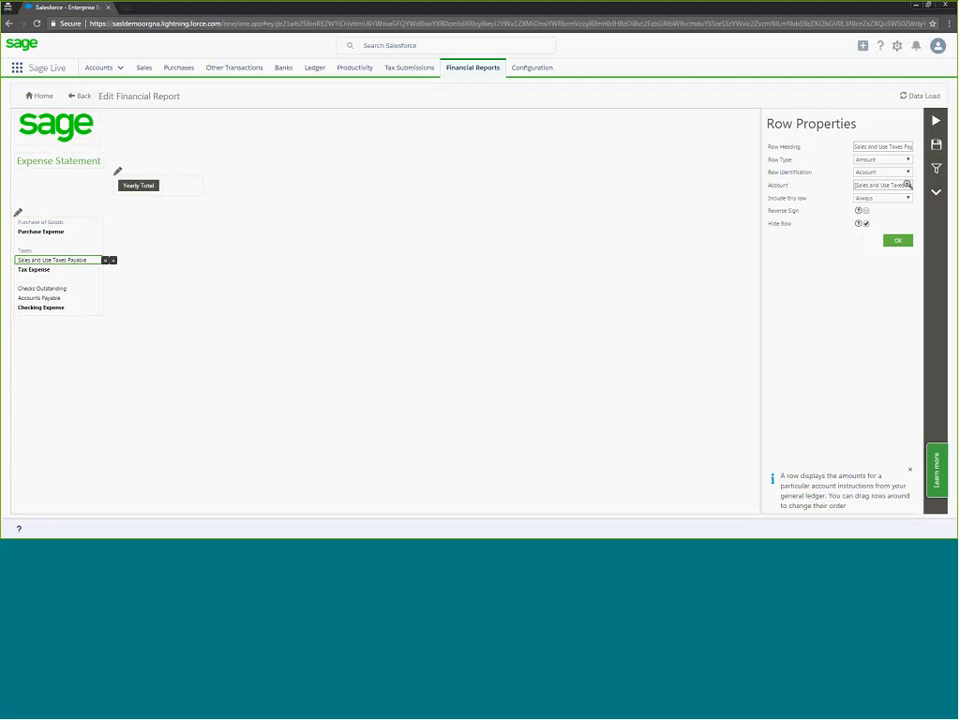
pyautogui.click(48, 289)
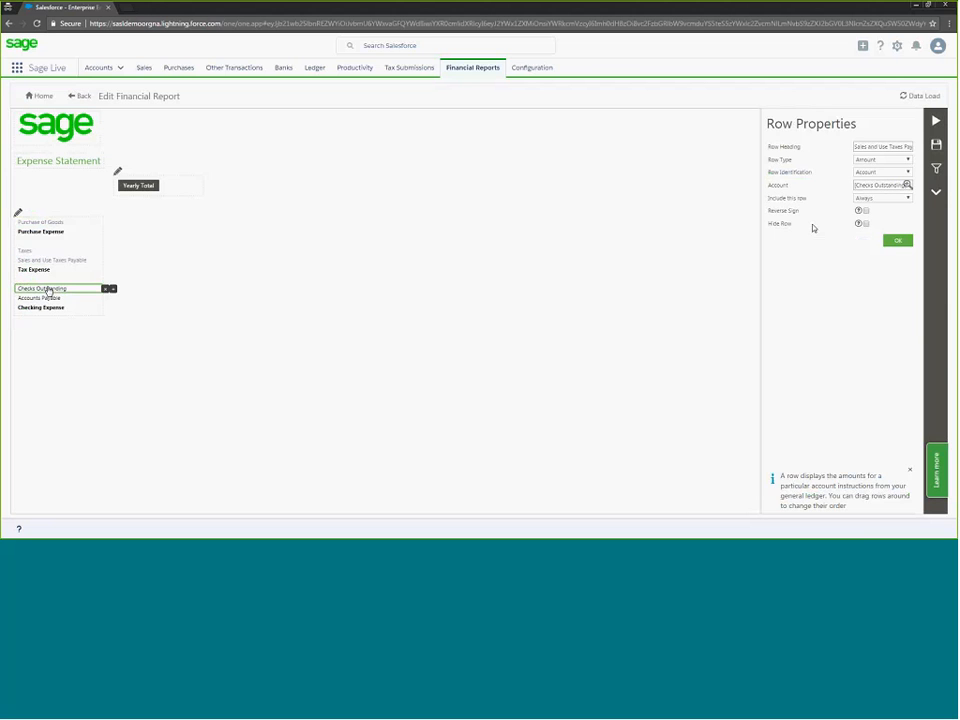
pyautogui.click(57, 299)
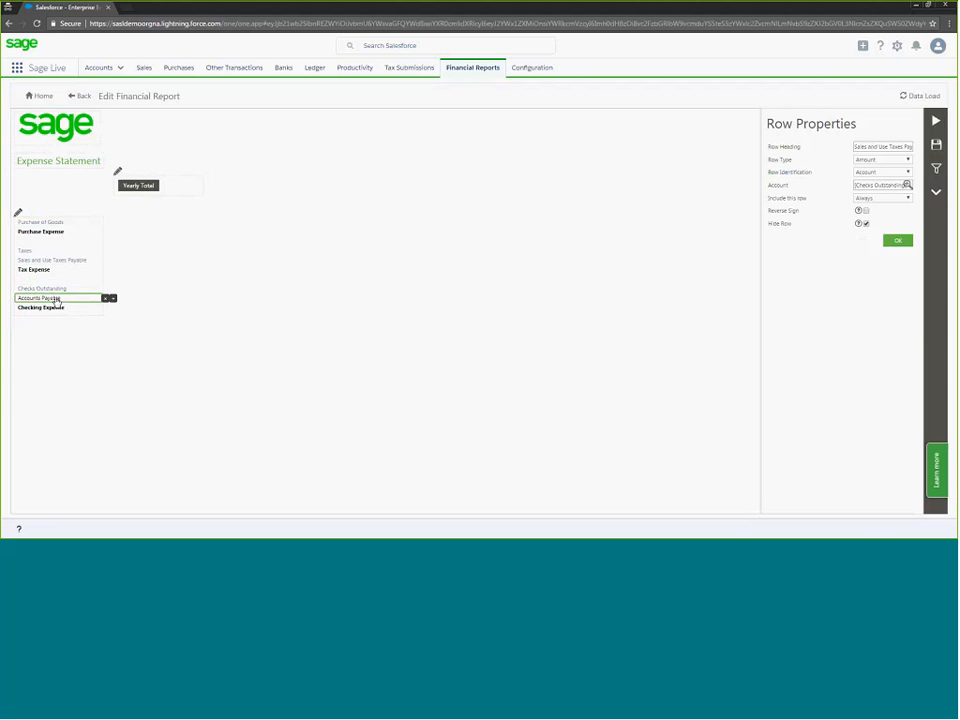
pyautogui.click(886, 240)
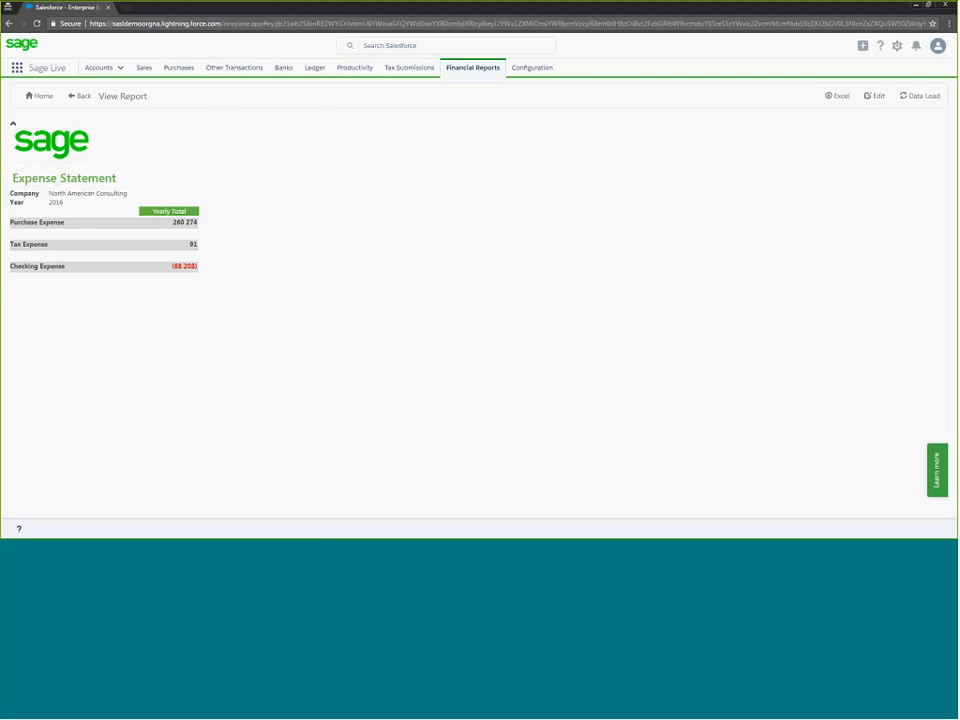
# Step: Add a blank spacer row below Checking Expense, followed by a calculated row with the formula [Purchase Expense] + [Tax Expense] + [Checking Expense]
pyautogui.click(875, 96)
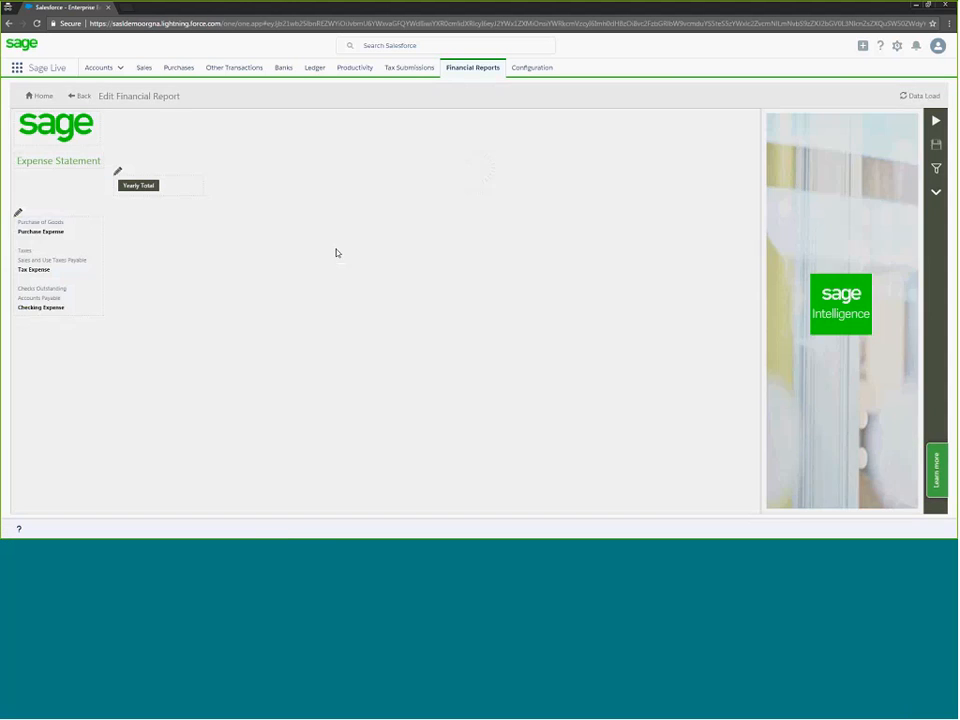
pyautogui.click(17, 217)
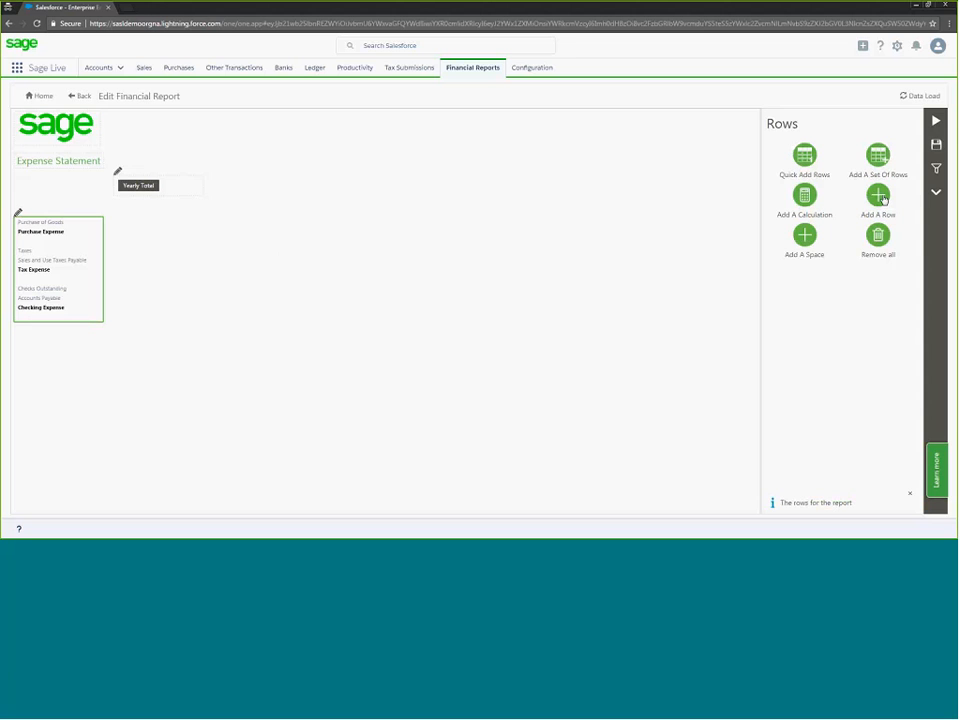
pyautogui.click(804, 197)
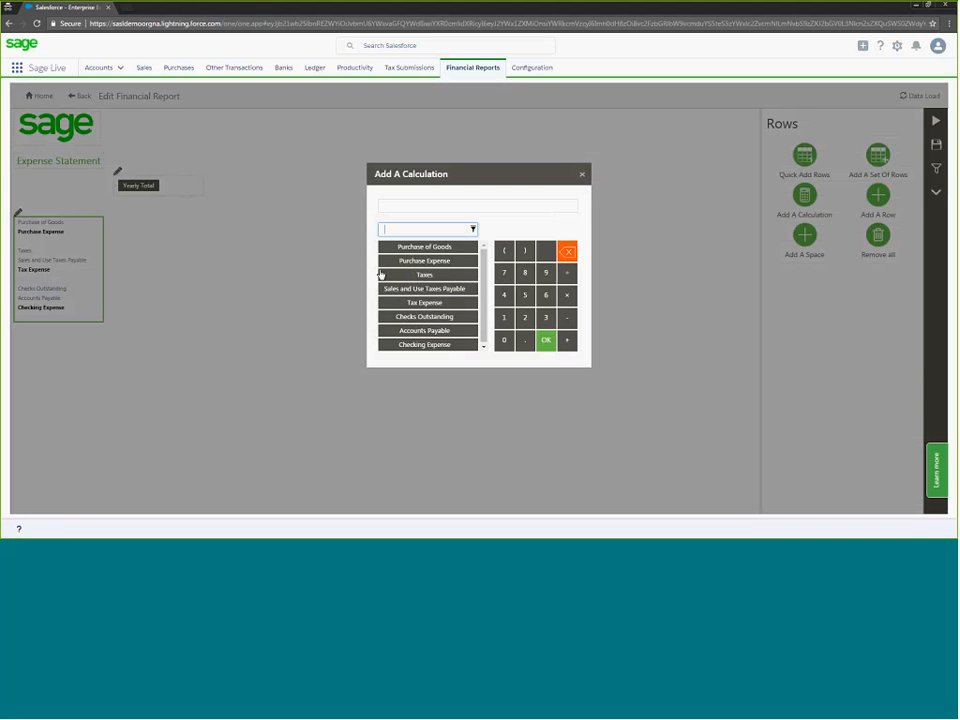
pyautogui.click(432, 261)
pyautogui.click(566, 340)
pyautogui.click(424, 302)
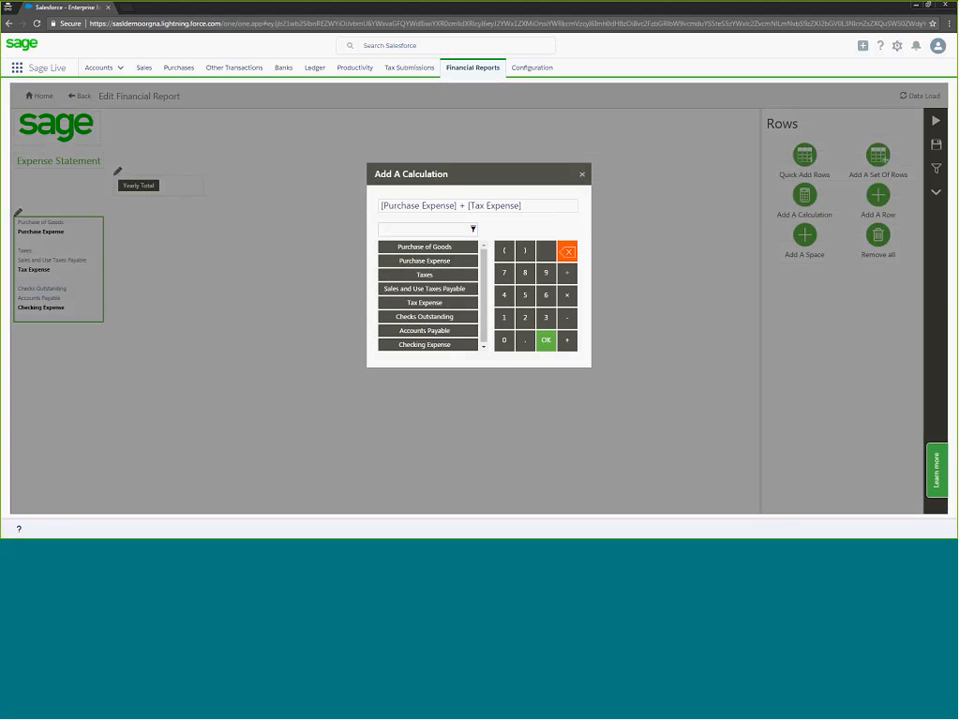
pyautogui.click(427, 345)
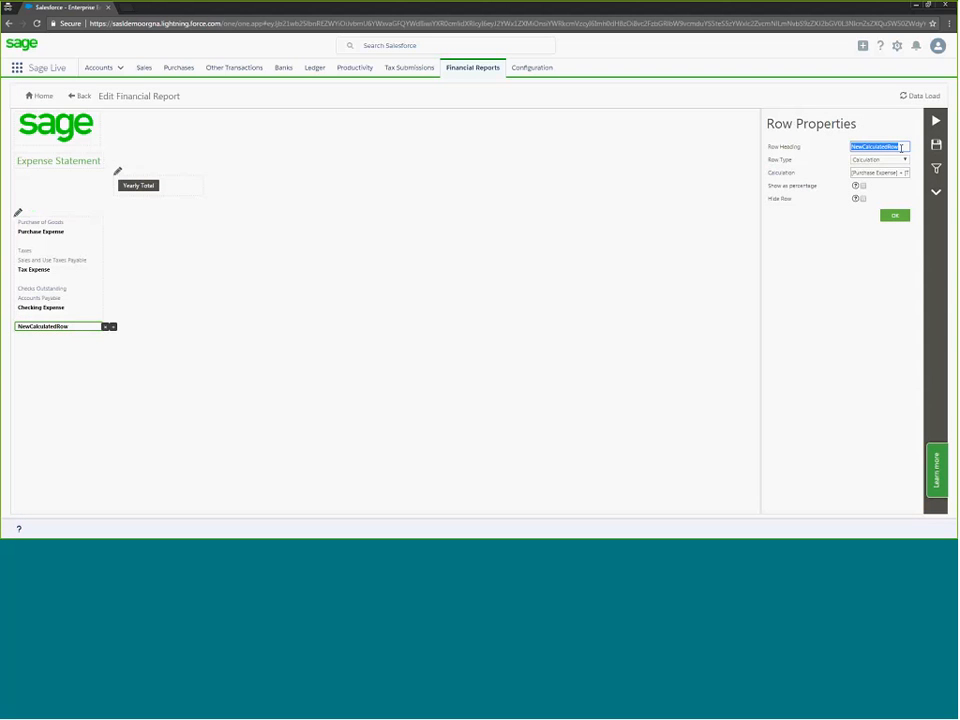
# Step: Rename the new calculated row at the end of the report as "Total Expenses"
pyautogui.write('Total Exp')
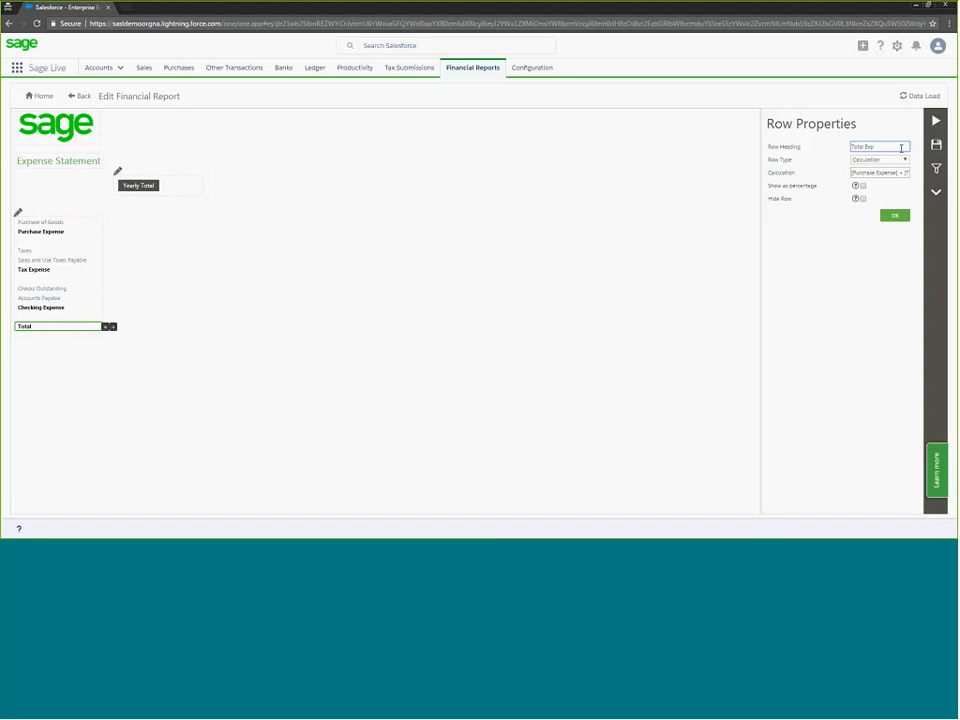
pyautogui.write('enses')
pyautogui.click(895, 215)
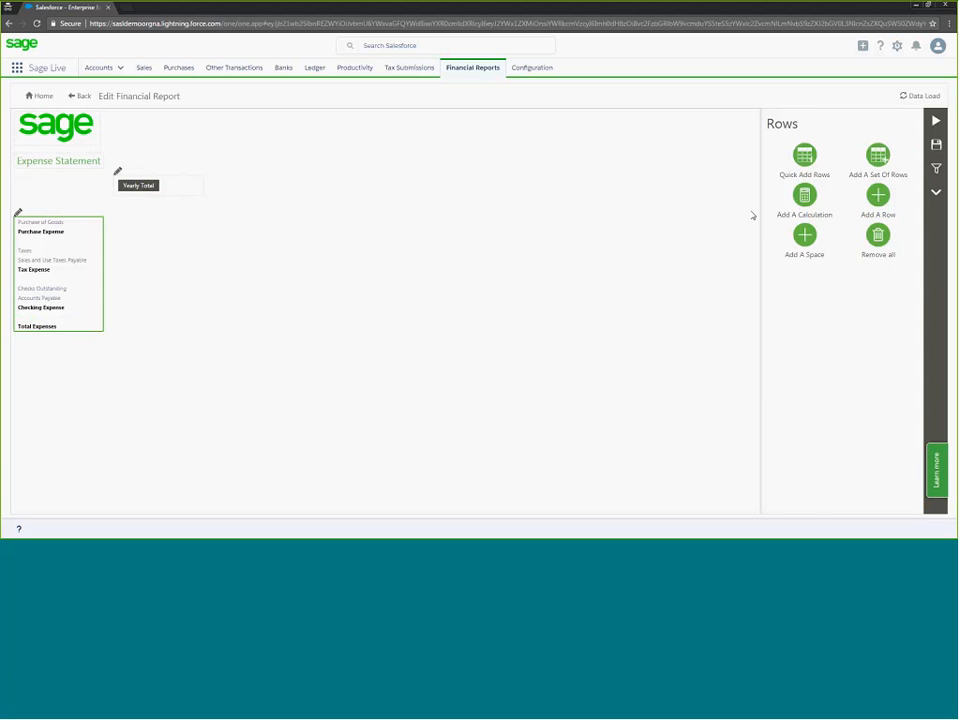